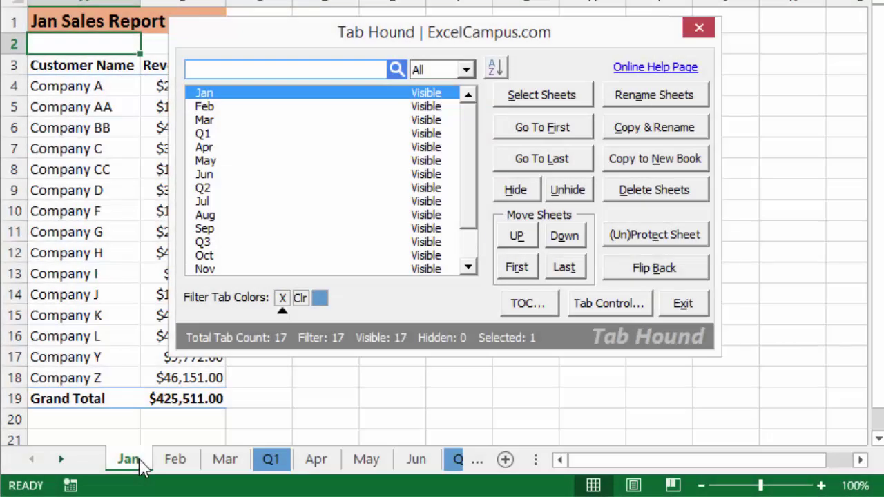
- Search the Tab Hound sheet list to jump to the Feb, Mar and Jun sheets in turn
{"action": "type", "text": "fe"}
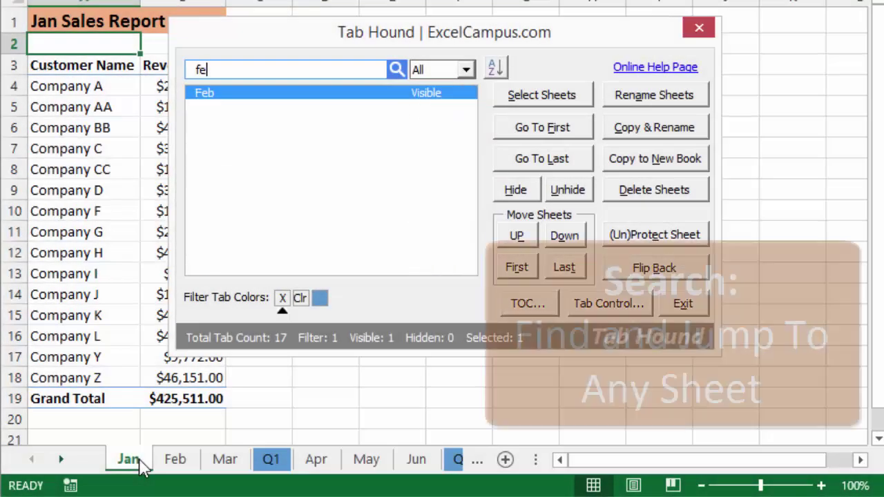
{"action": "key", "text": "Return"}
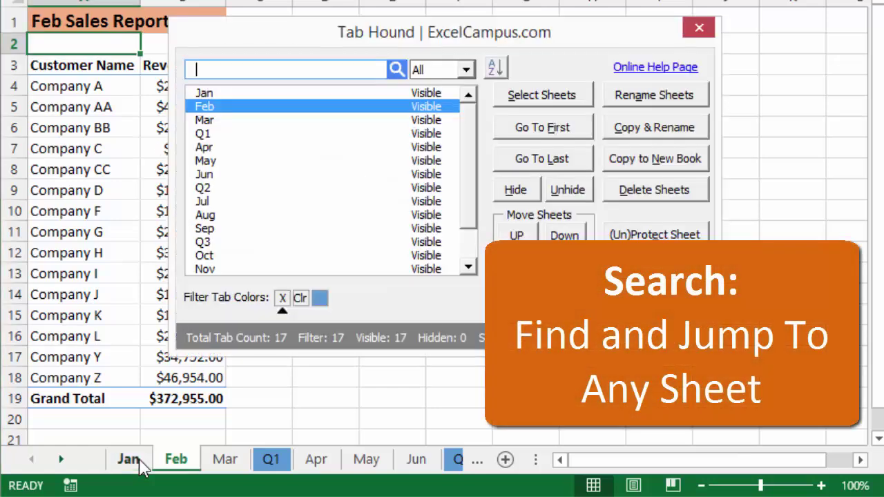
{"action": "type", "text": "mar"}
{"action": "key", "text": "Return"}
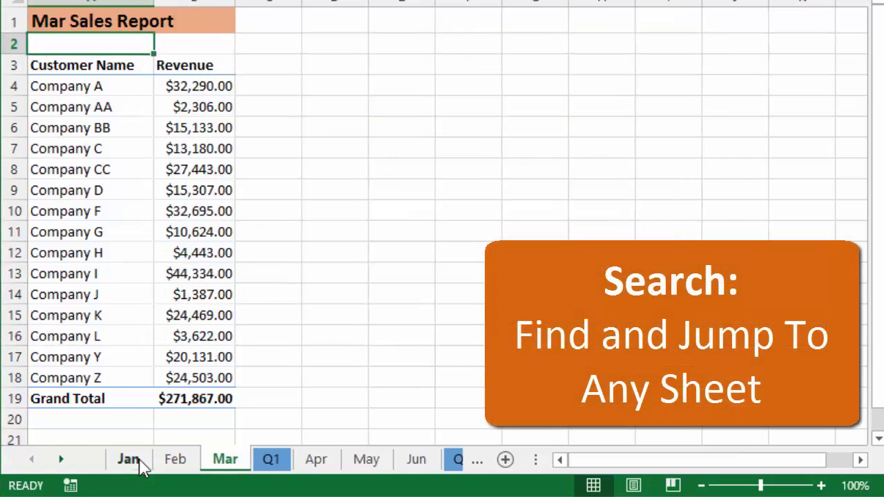
{"action": "key", "text": "ctrl+shift+t"}
{"action": "type", "text": "ju"}
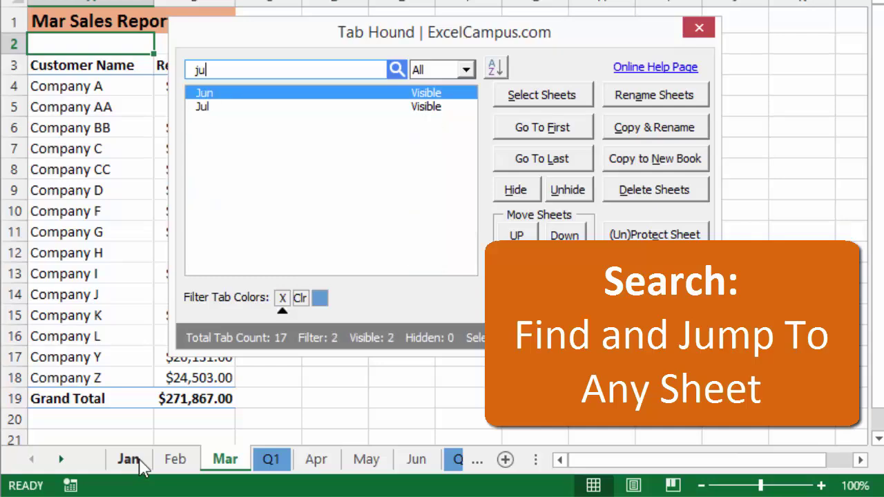
{"action": "key", "text": "Return"}
- Filter the Tab Hound sheet list by "q", move three entries down and jump to that sheet
{"action": "key", "text": "ctrl+shift+t"}
{"action": "type", "text": "q"}
{"action": "key", "text": "Down"}
{"action": "key", "text": "Down"}
{"action": "key", "text": "Down"}
{"action": "key", "text": "Return"}
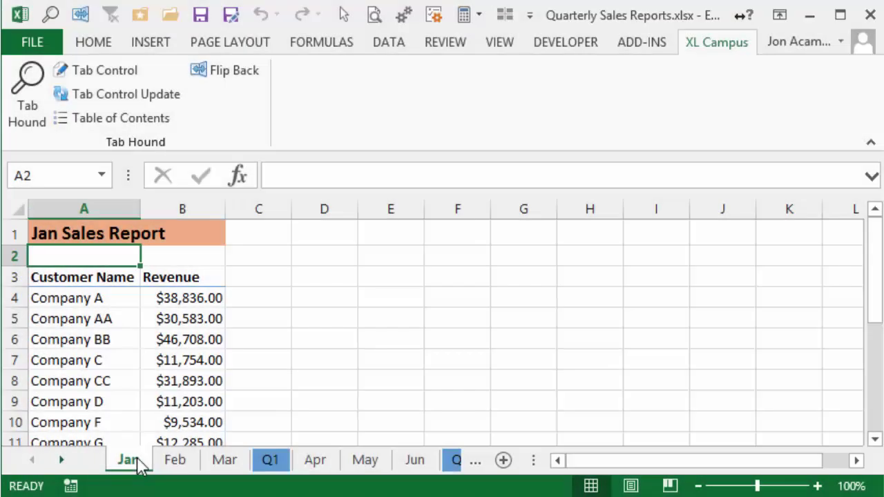
- Activate the Apr sheet and flip back and forth between it and the Jan sheet four times
{"action": "left_click", "coordinate": [317, 461]}
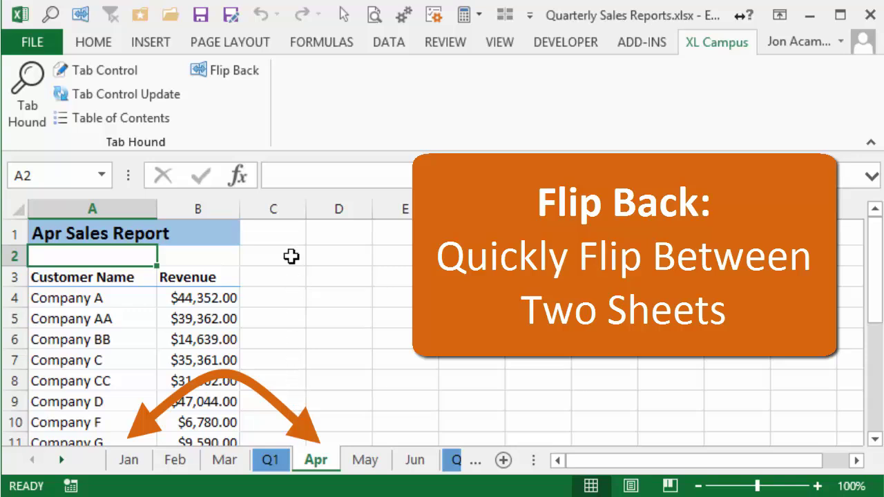
{"action": "left_click", "coordinate": [247, 74]}
{"action": "left_click", "coordinate": [247, 75]}
{"action": "left_click", "coordinate": [247, 74]}
{"action": "left_click", "coordinate": [247, 74]}
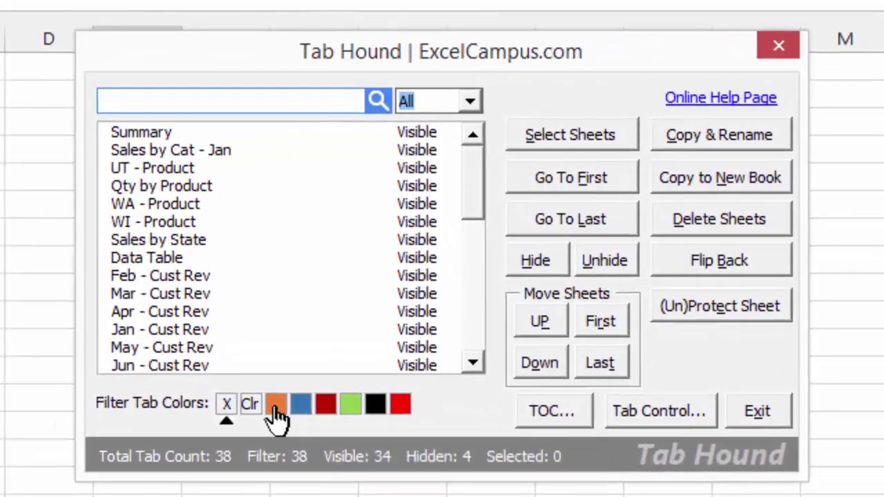
- Filter the Tab Hound list to orange tabs and hide the Sales by Cat - Jan and Sales by State sheets
{"action": "left_click", "coordinate": [343, 361]}
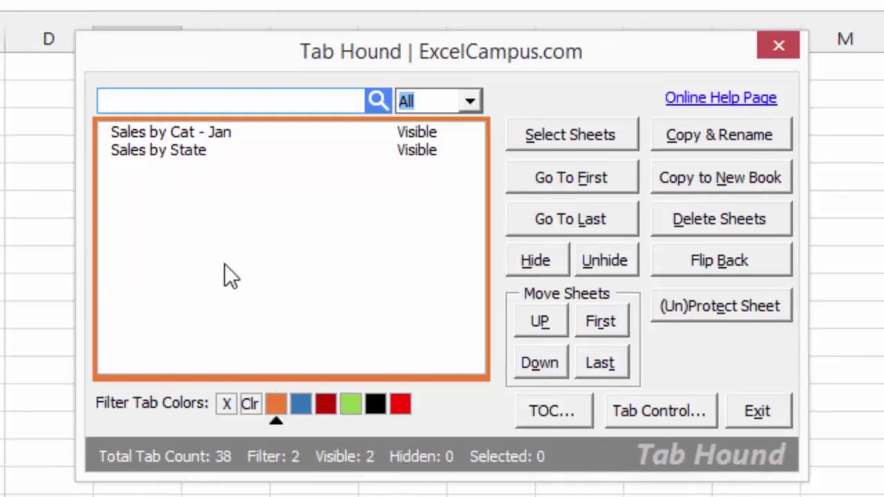
{"action": "left_click", "coordinate": [181, 132]}
{"action": "left_click", "coordinate": [178, 150], "text": "shift"}
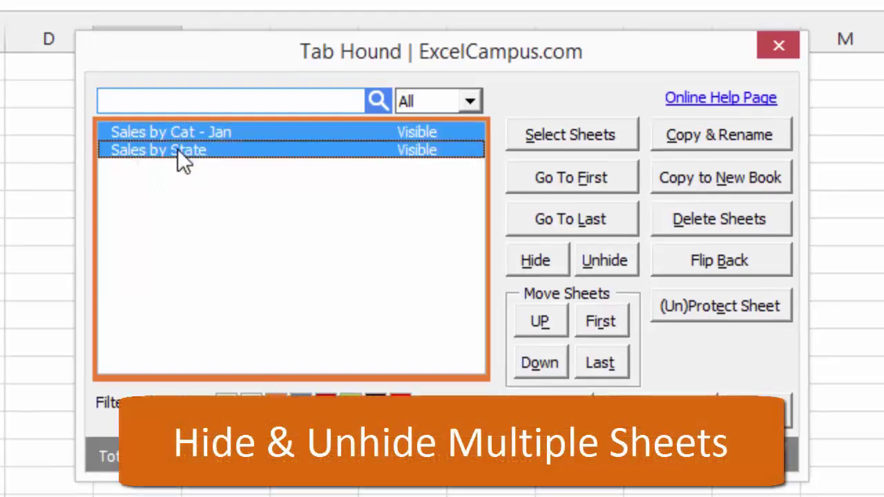
{"action": "left_click", "coordinate": [547, 259]}
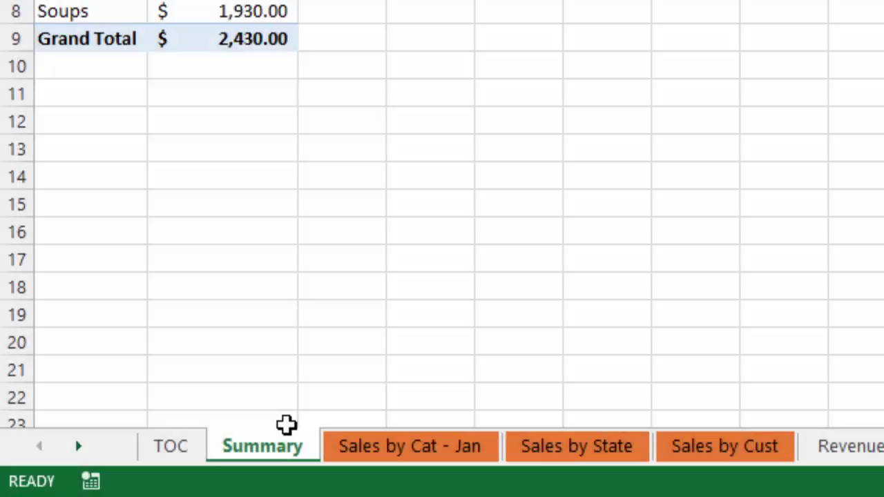
{"action": "right_click", "coordinate": [256, 452]}
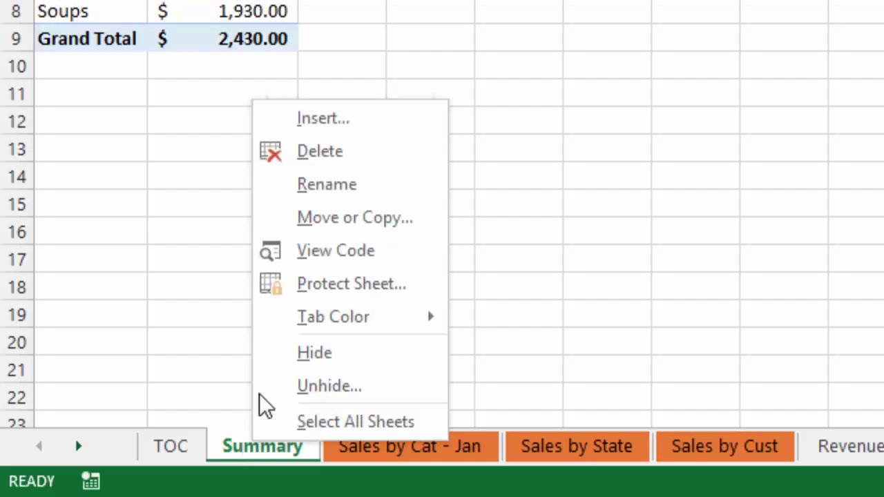
{"action": "left_click", "coordinate": [336, 219]}
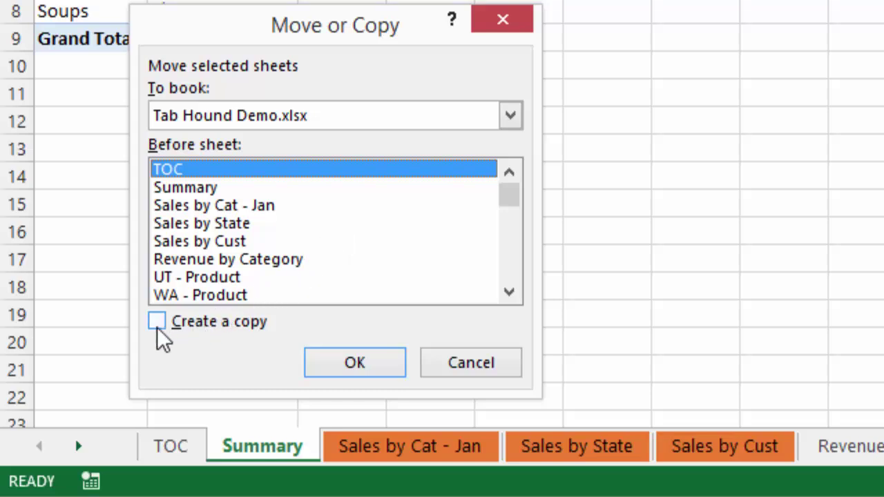
{"action": "left_click", "coordinate": [157, 323]}
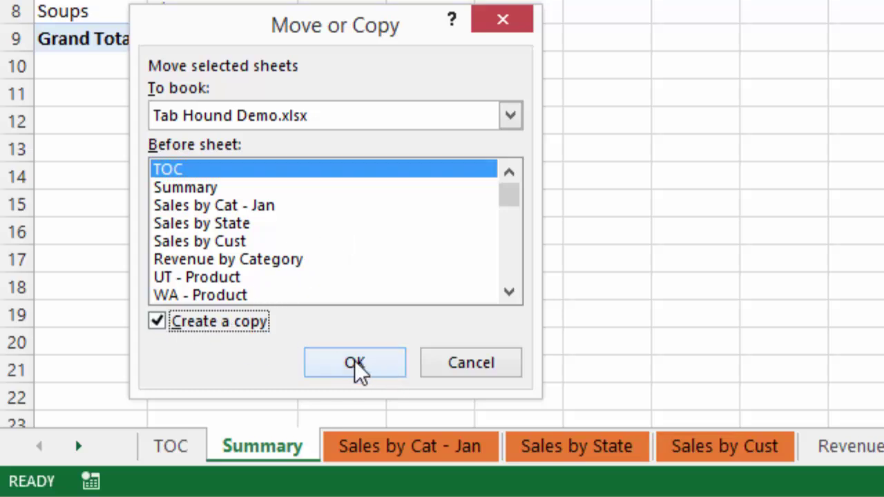
{"action": "left_click", "coordinate": [455, 366]}
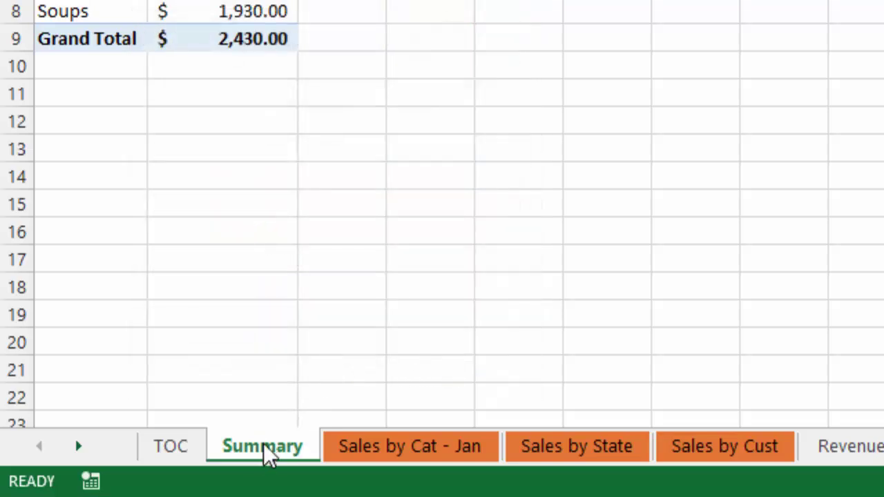
- Copy the Summary sheet directly after itself, and copy the resulting Summary (2) sheet directly after that one
{"action": "left_click_drag", "start_coordinate": [268, 458], "coordinate": [353, 428]}
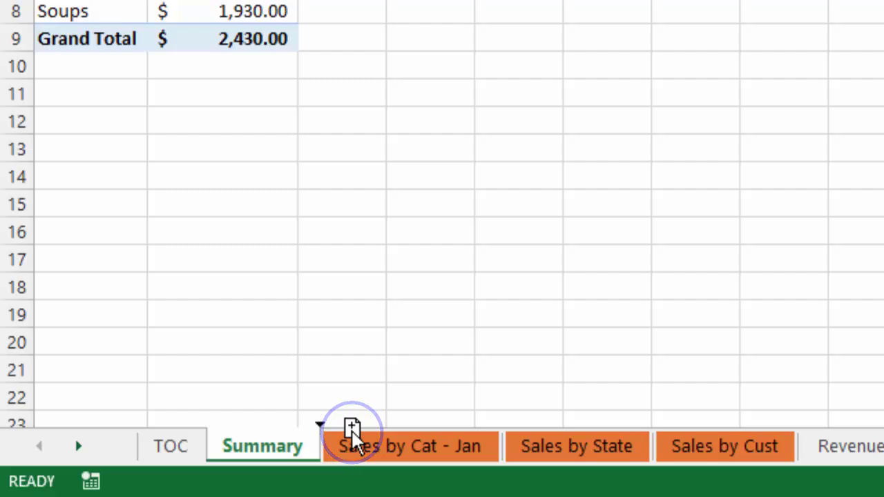
{"action": "left_click_drag", "start_coordinate": [352, 428], "coordinate": [351, 429]}
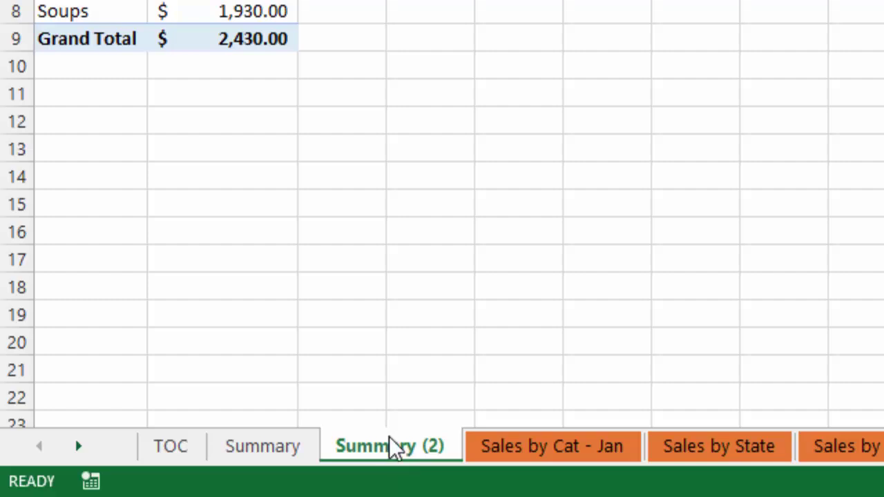
{"action": "mouse_move", "coordinate": [389, 462]}
{"action": "left_mouse_down"}
{"action": "mouse_move", "coordinate": [406, 444]}
{"action": "mouse_move", "coordinate": [479, 420]}
{"action": "mouse_move", "coordinate": [510, 424]}
{"action": "left_mouse_up"}
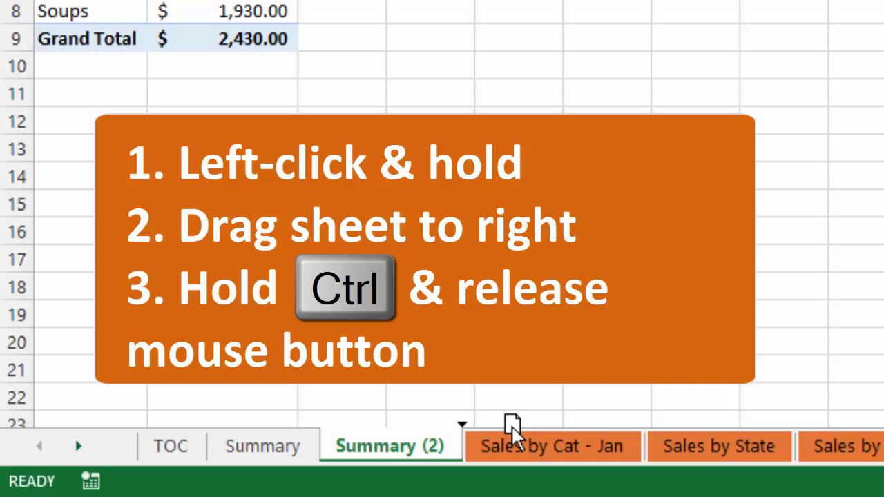
{"action": "left_click_drag", "start_coordinate": [511, 425], "coordinate": [509, 424]}
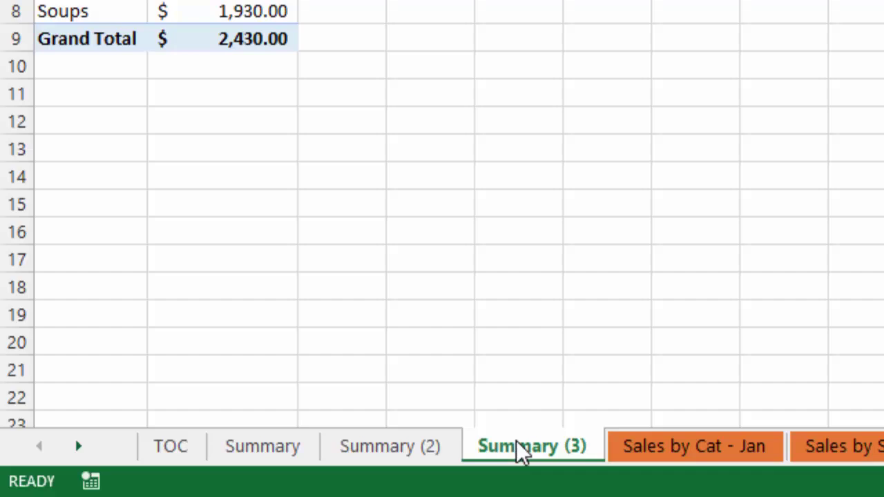
- Make a copy of the original Summary sheet with Tab Hound and rename the copy as Summary by State
{"action": "left_click", "coordinate": [293, 456], "text": "ctrl"}
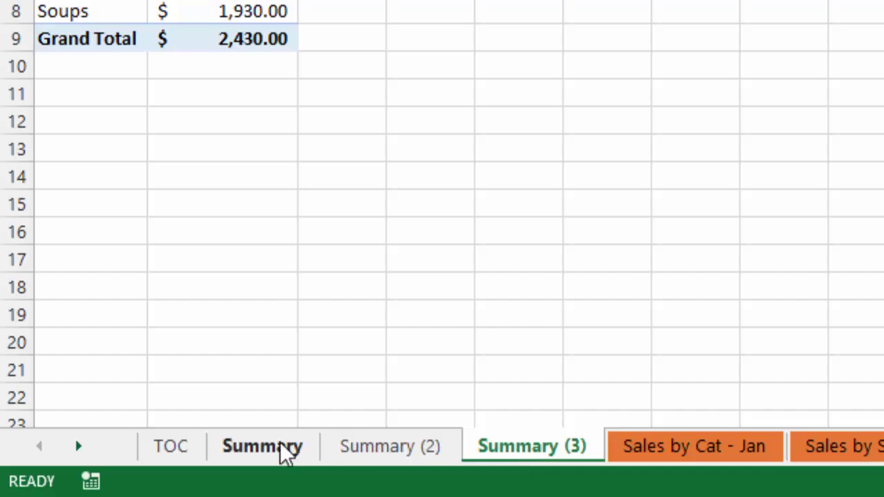
{"action": "left_click", "coordinate": [284, 448]}
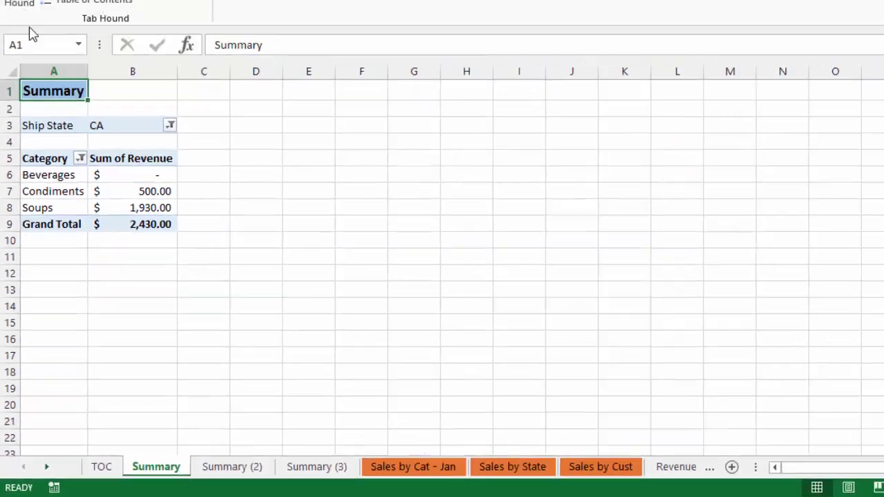
{"action": "left_click", "coordinate": [19, 56]}
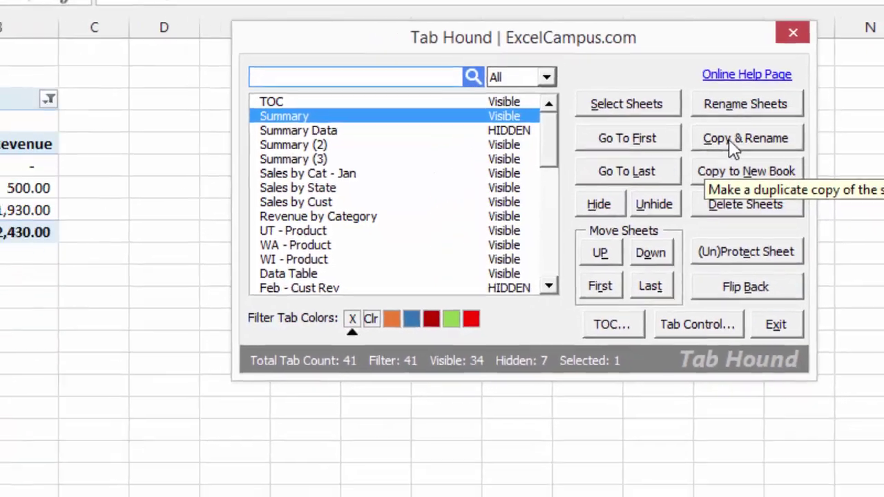
{"action": "left_click", "coordinate": [727, 141]}
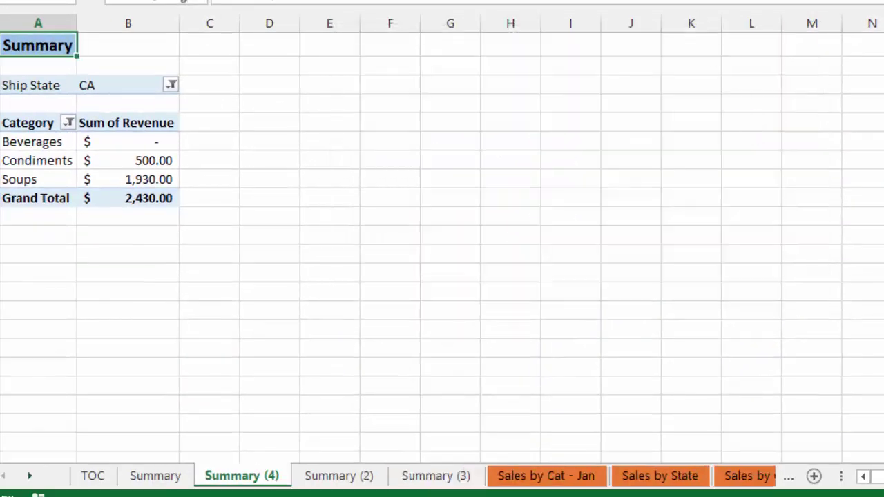
{"action": "left_click_drag", "start_coordinate": [597, 78], "coordinate": [597, 103]}
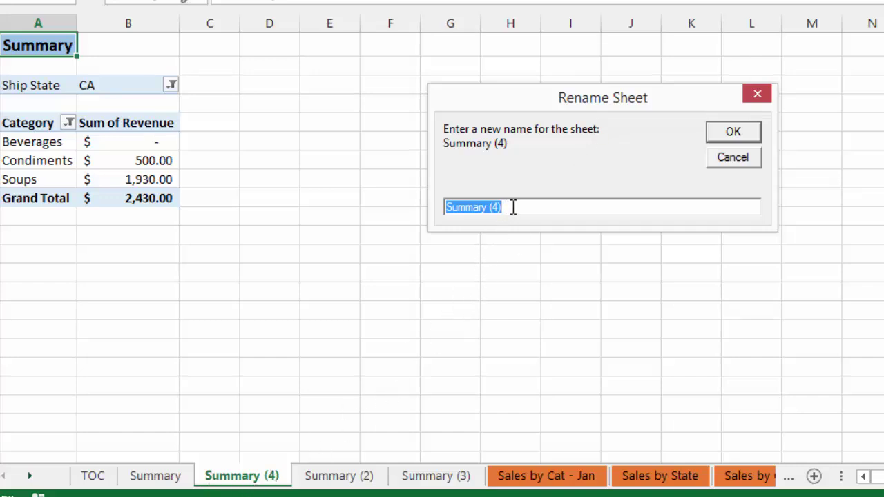
{"action": "key", "text": "BackSpace"}
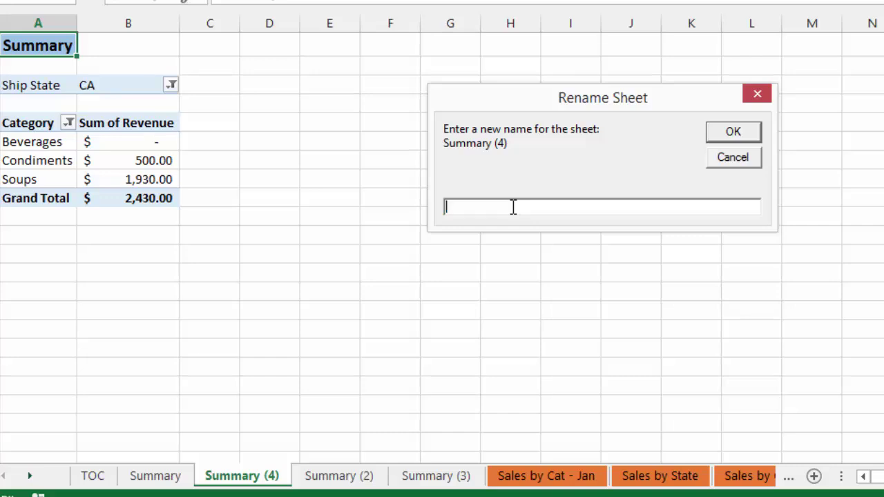
{"action": "type", "text": "Summary"}
{"action": "key", "text": "BackSpace"}
{"action": "type", "text": "y by State"}
{"action": "key", "text": "Return"}
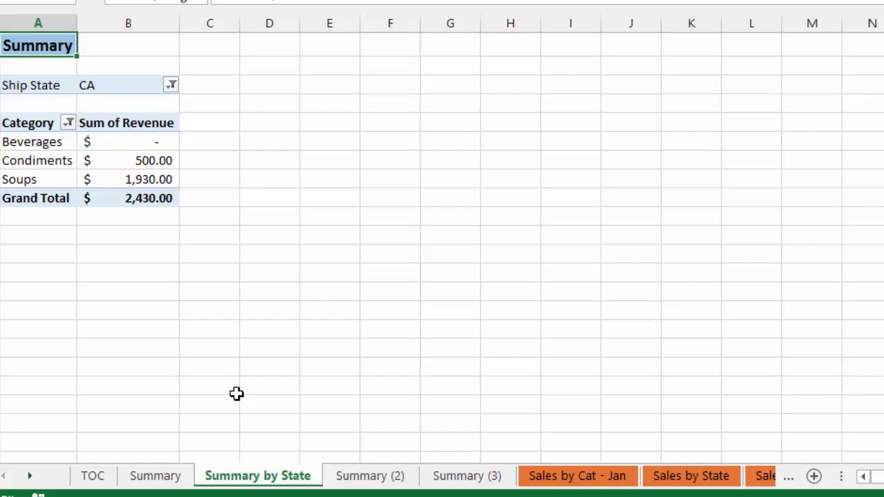
- Duplicate the Summary by State sheet with Tab Hound's Copy & Rename
{"action": "key", "text": "ctrl+shift+t"}
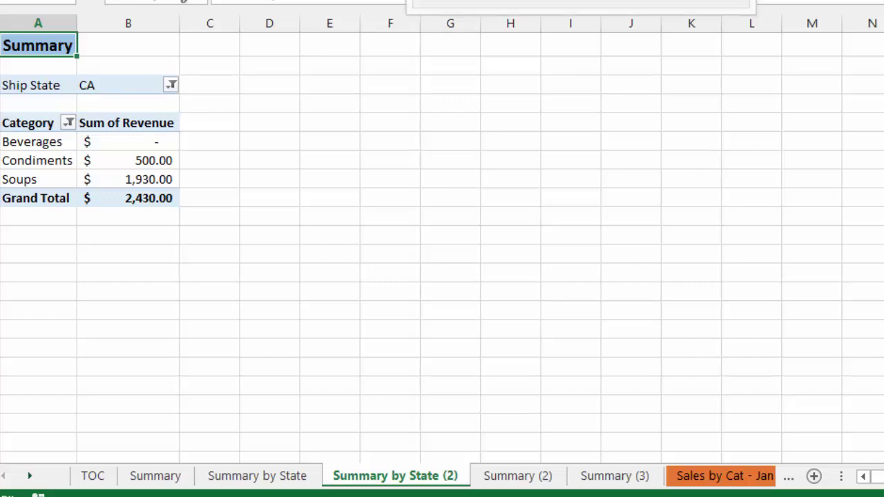
{"action": "left_click", "coordinate": [429, 2]}
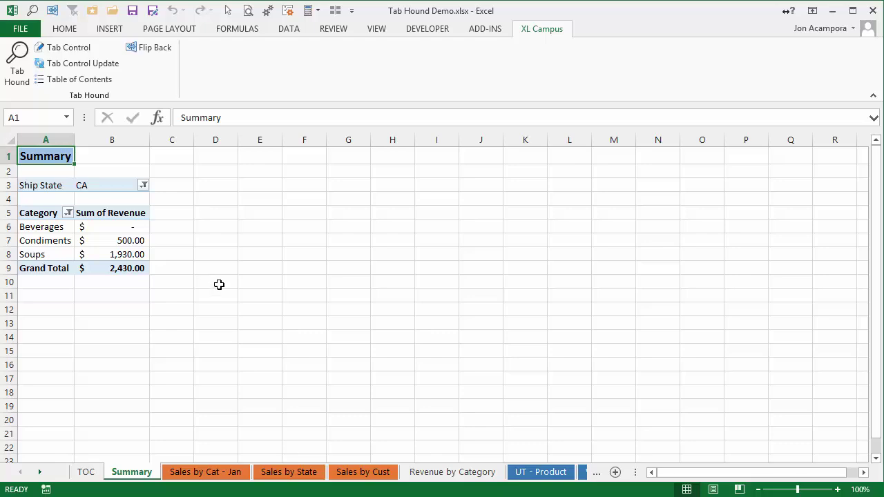
- Create a new blank workbook and position its window over the Tab Hound Demo workbook
{"action": "key", "text": "ctrl+n"}
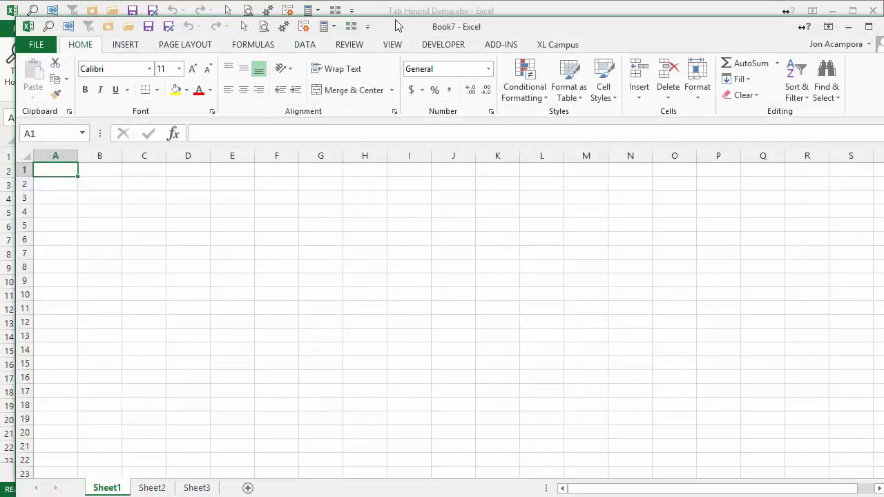
{"action": "left_click_drag", "start_coordinate": [419, 33], "coordinate": [408, 20]}
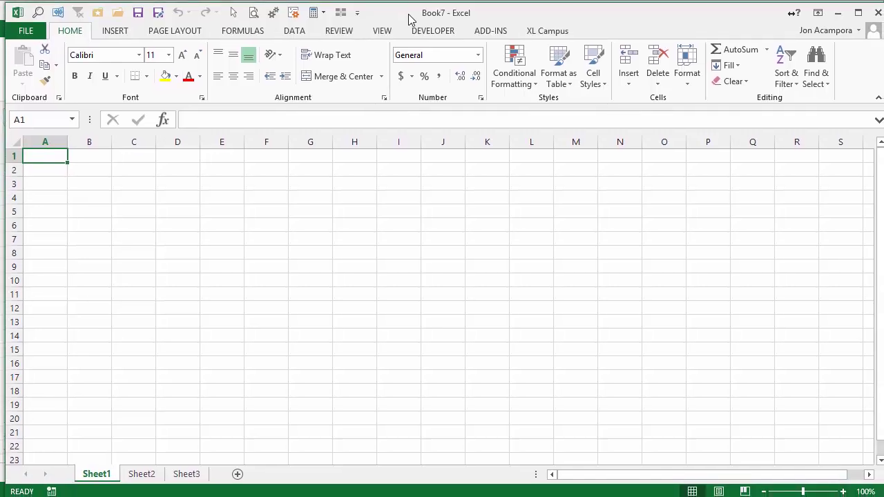
{"action": "left_click_drag", "start_coordinate": [408, 15], "coordinate": [401, 12]}
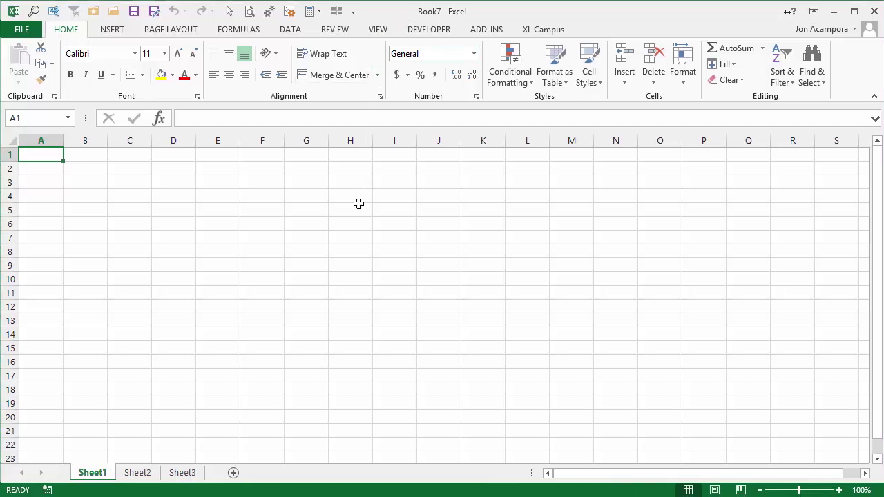
- Rename Sheet1, Sheet2 and Sheet3 together with Tab Hound as Output, Calc and Input
{"action": "key", "text": "alt"}
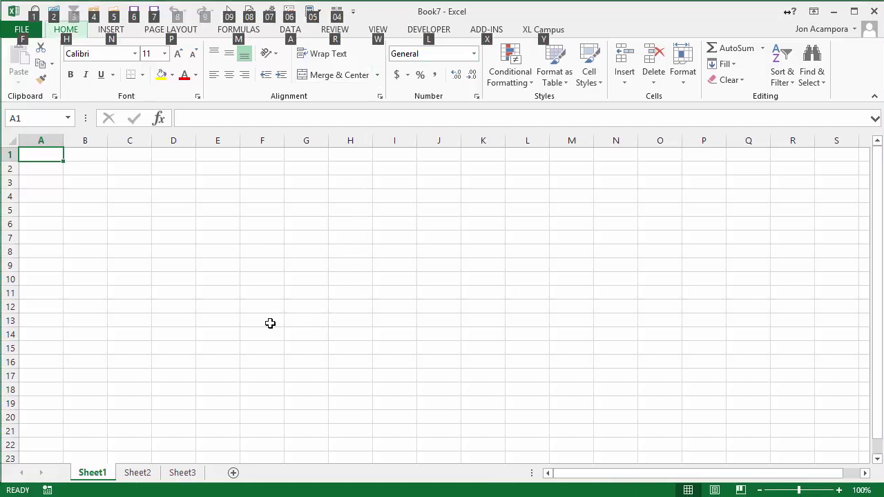
{"action": "key", "text": "0"}
{"action": "key", "text": "9"}
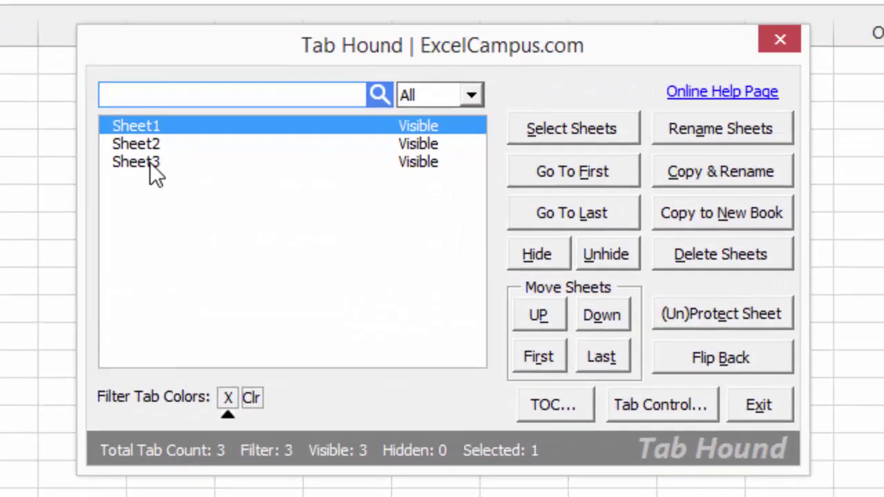
{"action": "left_click", "coordinate": [150, 164], "text": "shift"}
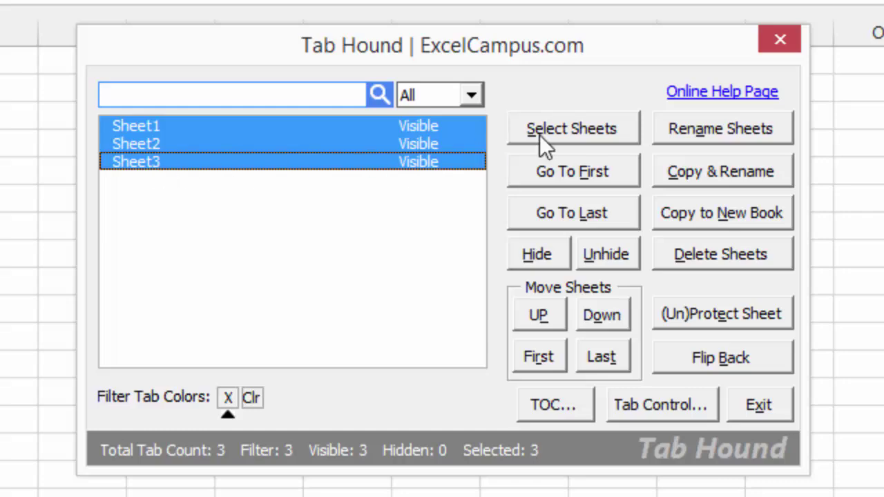
{"action": "left_click", "coordinate": [706, 137]}
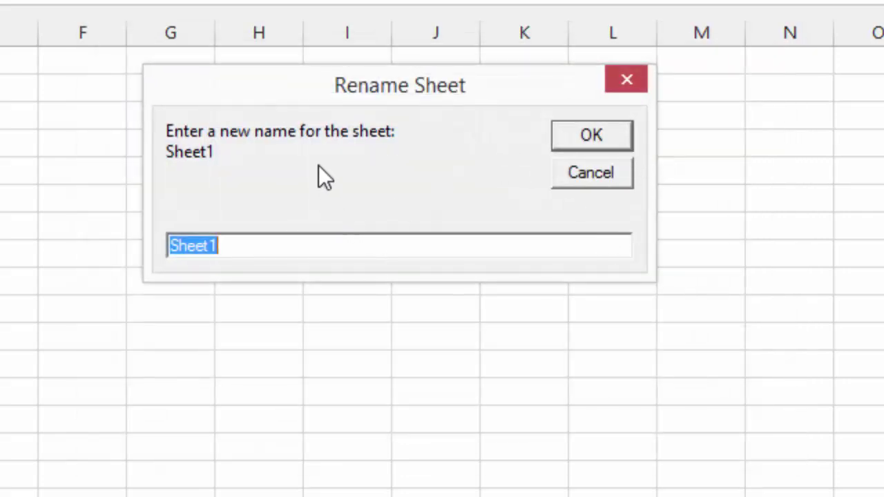
{"action": "type", "text": "Outpu"}
{"action": "type", "text": "t"}
{"action": "type", "text": "Calc"}
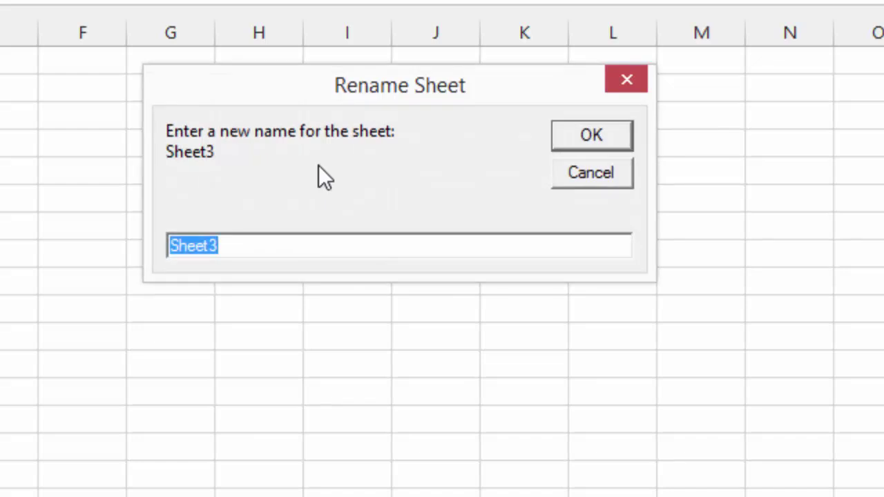
{"action": "type", "text": "Input"}
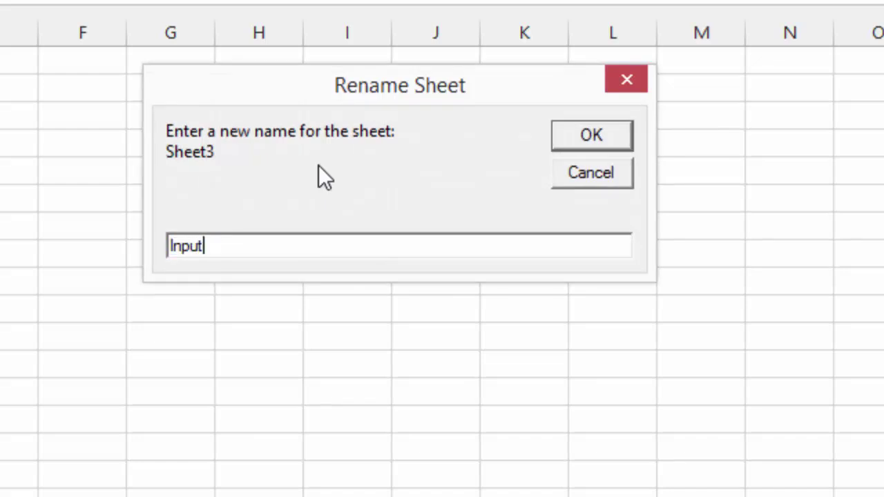
{"action": "key", "text": "Return"}
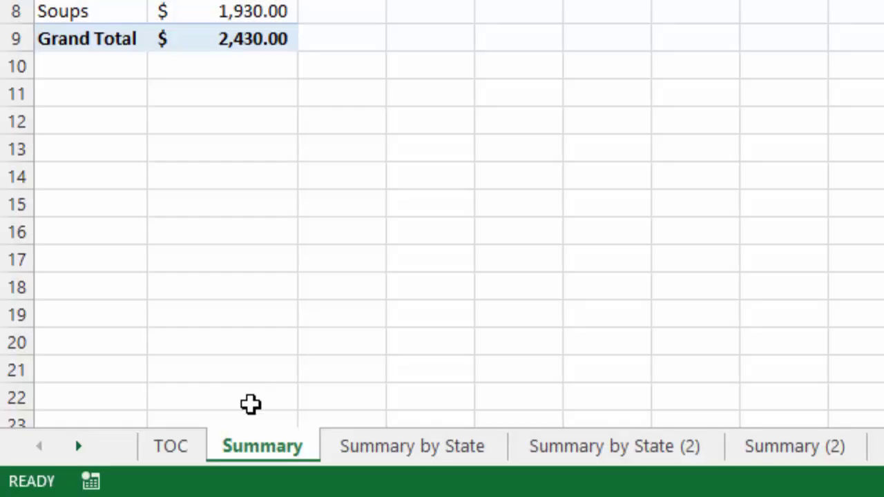
{"action": "right_click", "coordinate": [275, 456]}
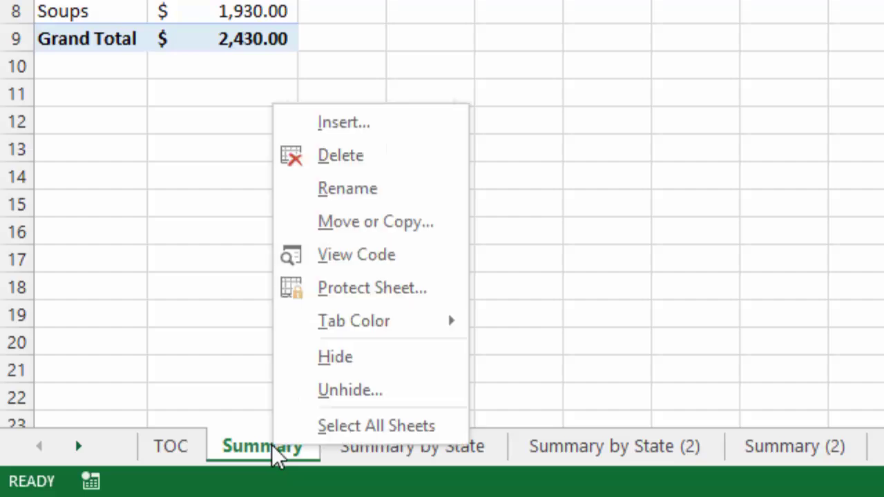
{"action": "left_click", "coordinate": [359, 224]}
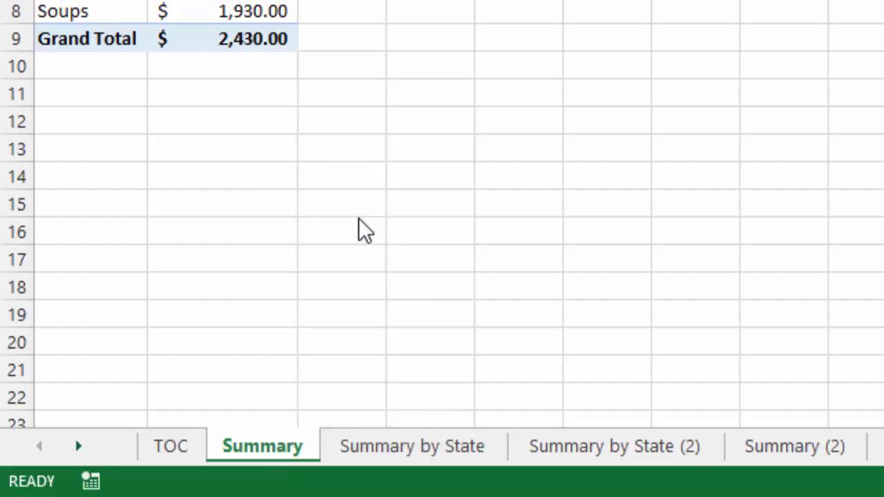
{"action": "left_click", "coordinate": [533, 115]}
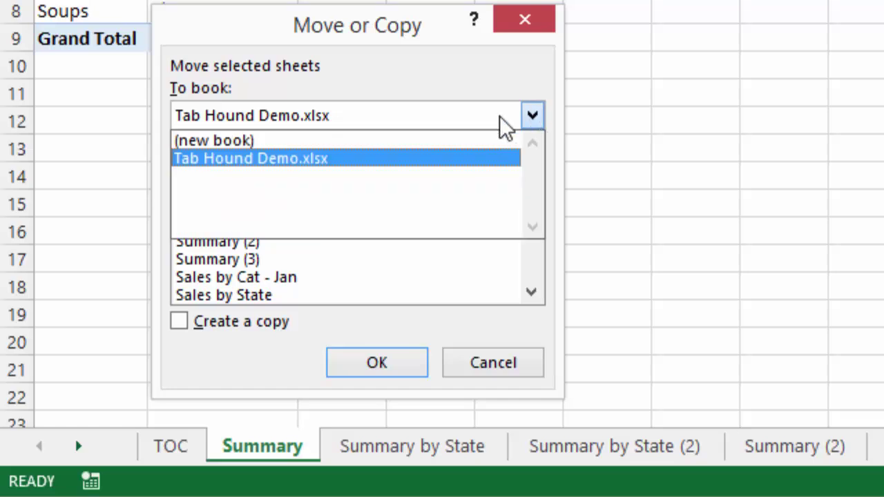
{"action": "left_click", "coordinate": [238, 146]}
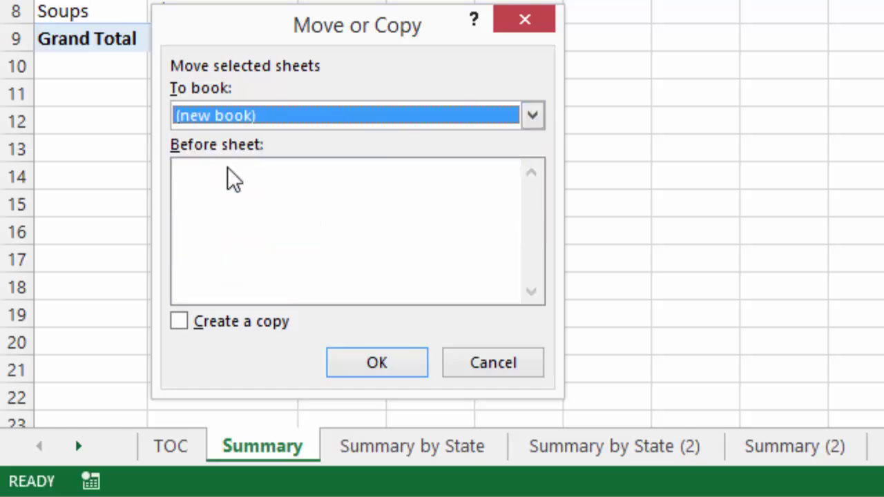
{"action": "left_click", "coordinate": [178, 323]}
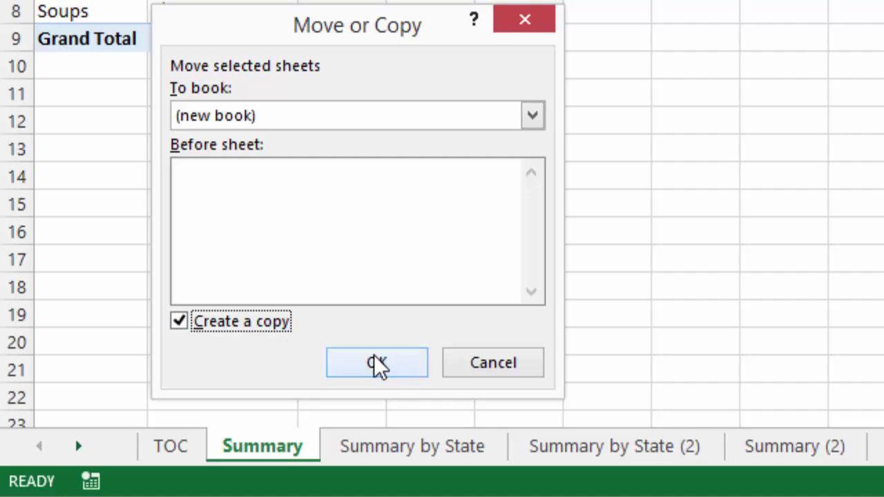
{"action": "left_click", "coordinate": [510, 368]}
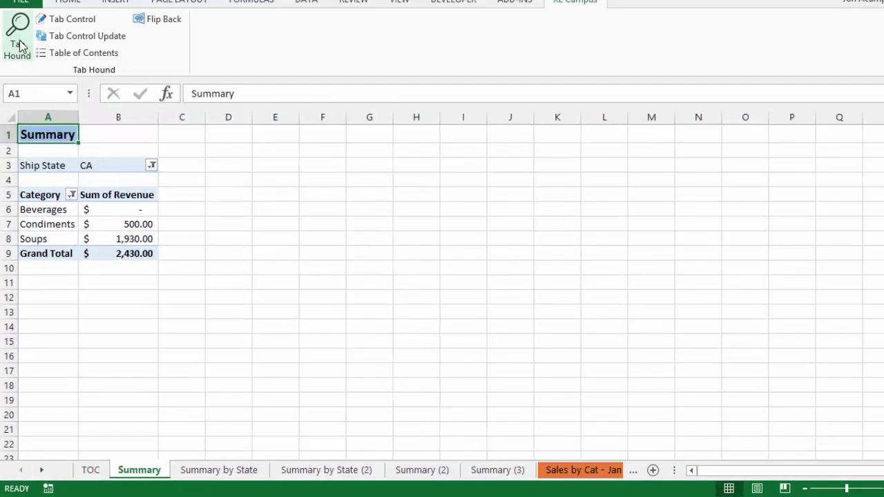
- Copy the Summary sheet to a new workbook with Tab Hound, and likewise the sheets from Sales by Cat - Jan through WA - Product
{"action": "left_click", "coordinate": [18, 35]}
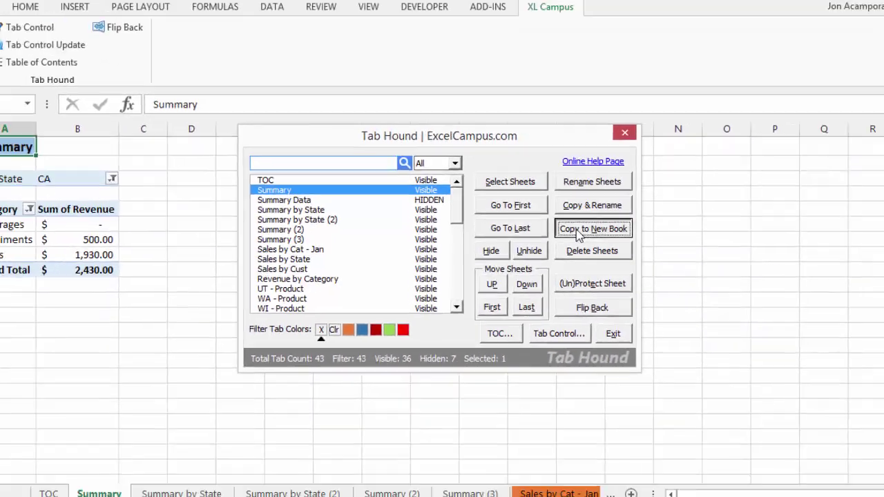
{"action": "left_click", "coordinate": [671, 222]}
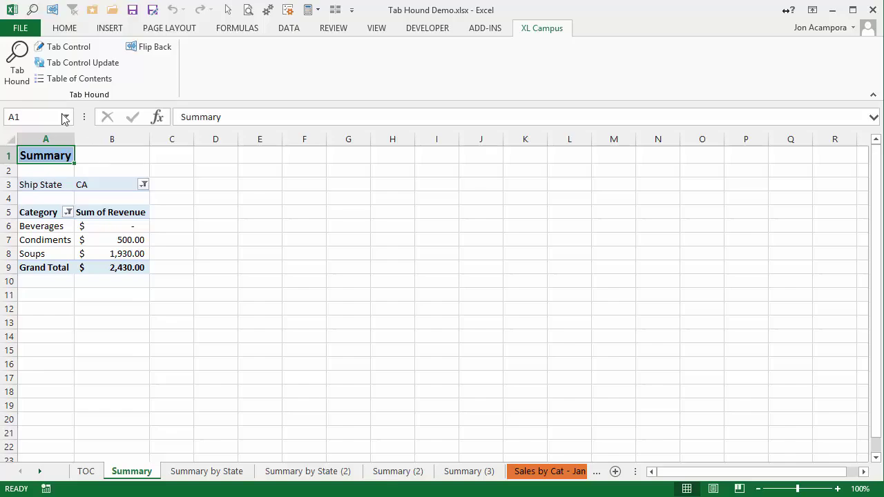
{"action": "key", "text": "ctrl+shift+j"}
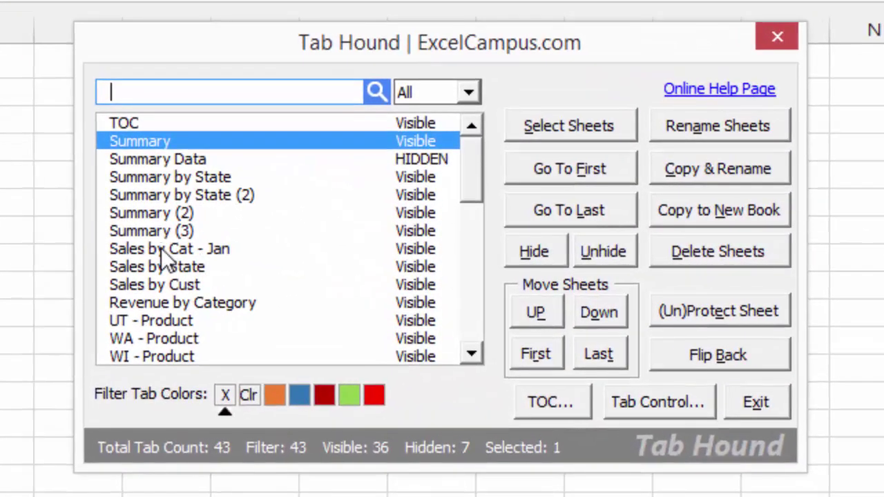
{"action": "left_click", "coordinate": [207, 250]}
{"action": "left_click", "coordinate": [164, 332], "text": "shift"}
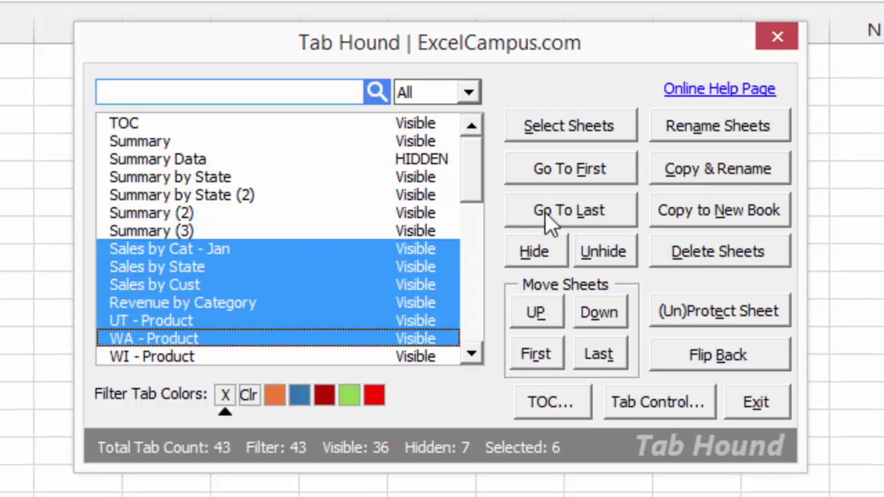
{"action": "left_click", "coordinate": [676, 211]}
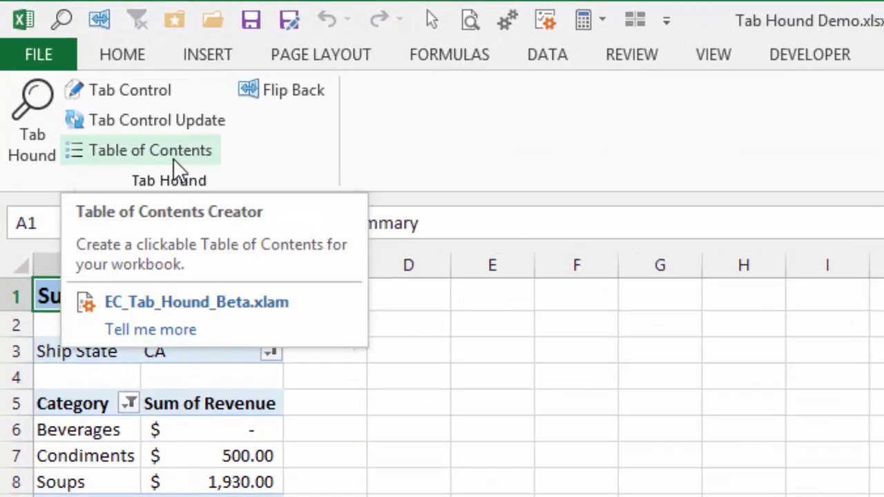
- Create a table of contents sheet with visible tabs only, gridlines turned off and no tab colors
{"action": "left_click", "coordinate": [156, 152]}
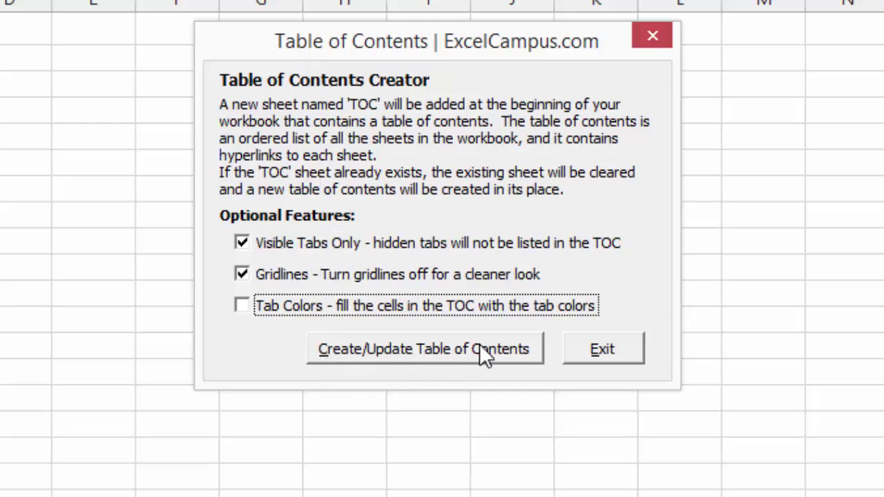
{"action": "left_click", "coordinate": [454, 349]}
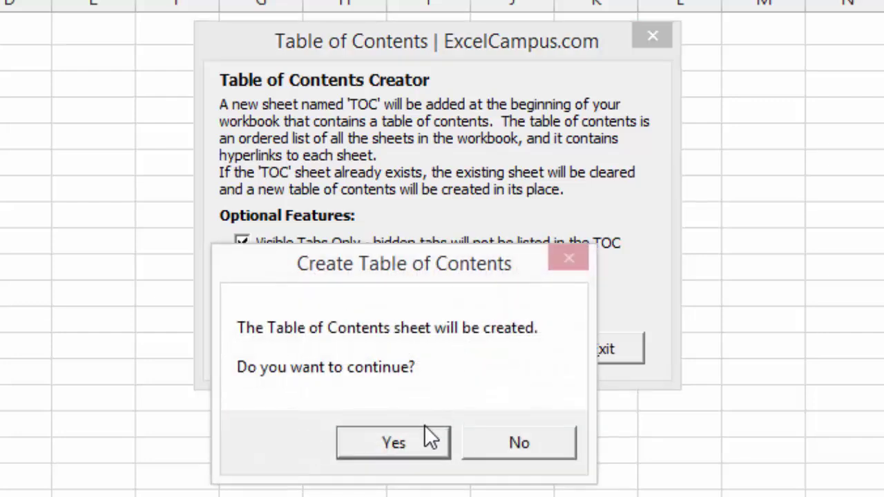
{"action": "left_click", "coordinate": [393, 442]}
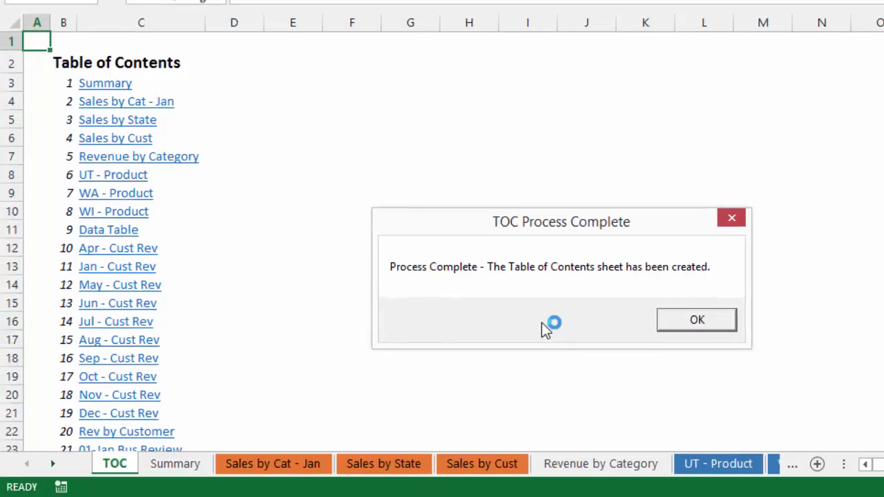
{"action": "left_click", "coordinate": [698, 322]}
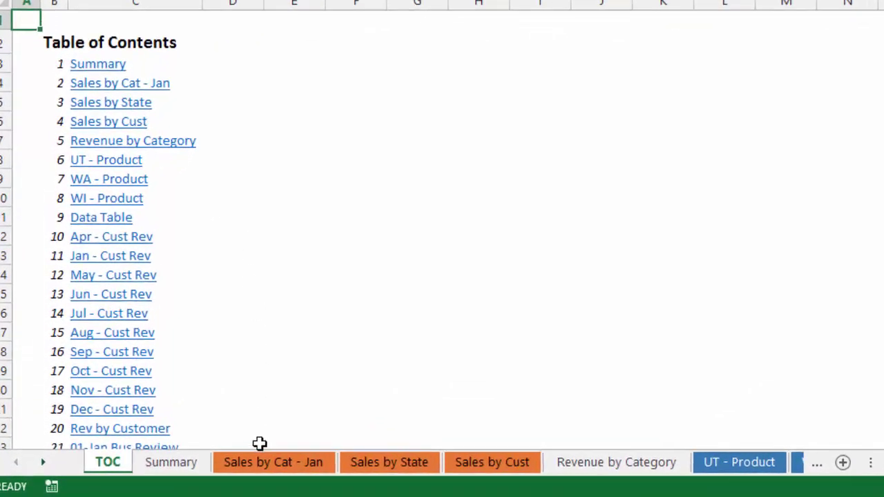
- Move the Sales by Cat - Jan sheet directly after Sales by Cust, and make a Tab Hound copy of it named Sales by Cat - Feb
{"action": "left_click", "coordinate": [250, 462]}
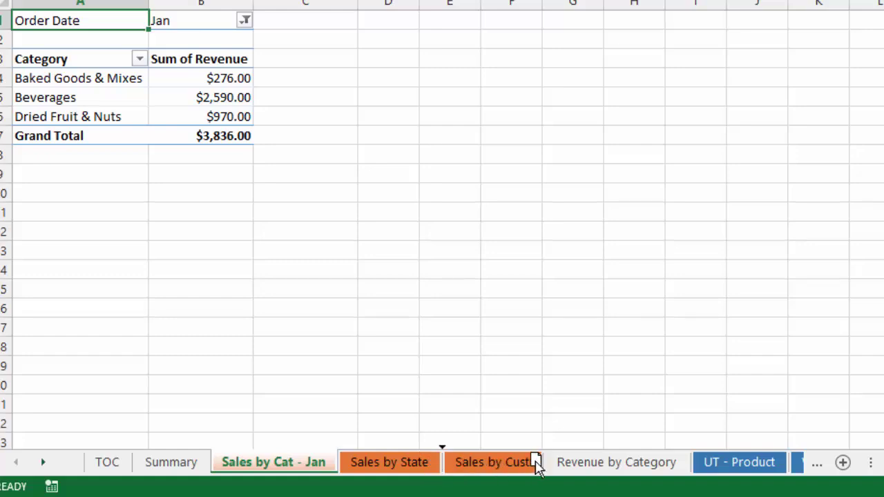
{"action": "left_click_drag", "start_coordinate": [548, 456], "coordinate": [558, 460]}
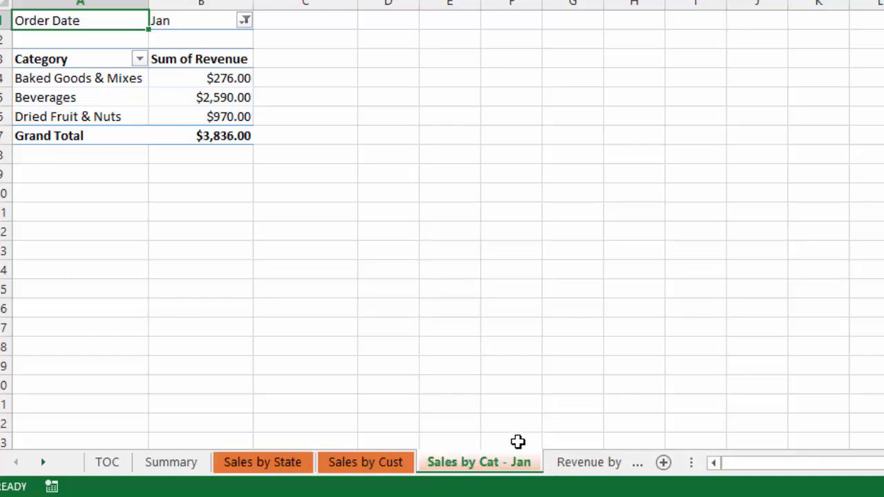
{"action": "key", "text": "ctrl+shift+j"}
{"action": "key", "text": "alt+c"}
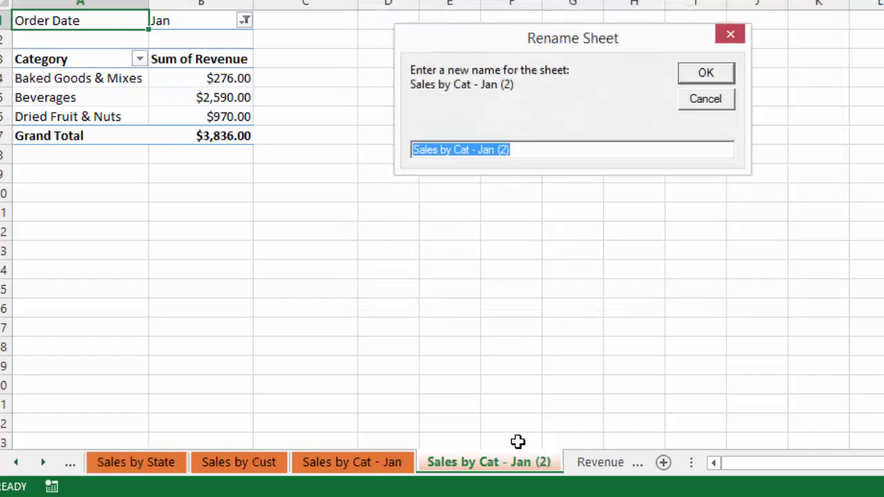
{"action": "key", "text": "End"}
{"action": "key", "text": "BackSpace"}
{"action": "key", "text": "BackSpace"}
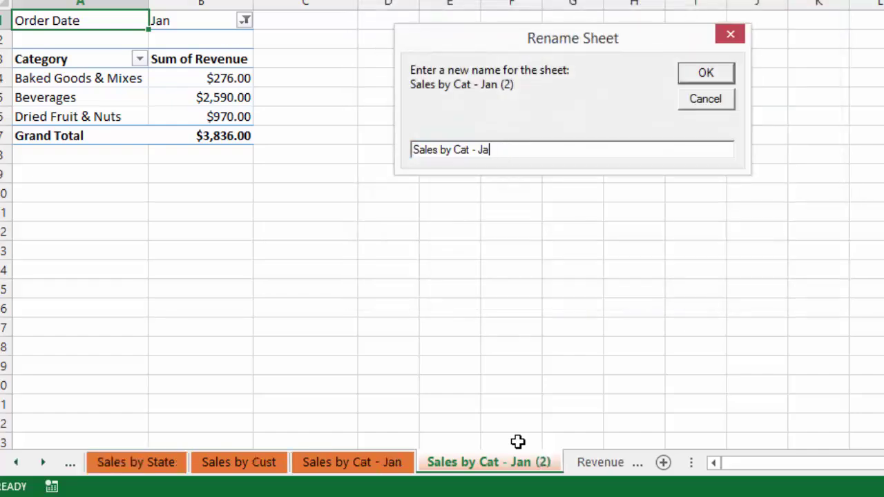
{"action": "type", "text": "G"}
{"action": "key", "text": "BackSpace"}
{"action": "type", "text": "Feb"}
{"action": "key", "text": "Return"}
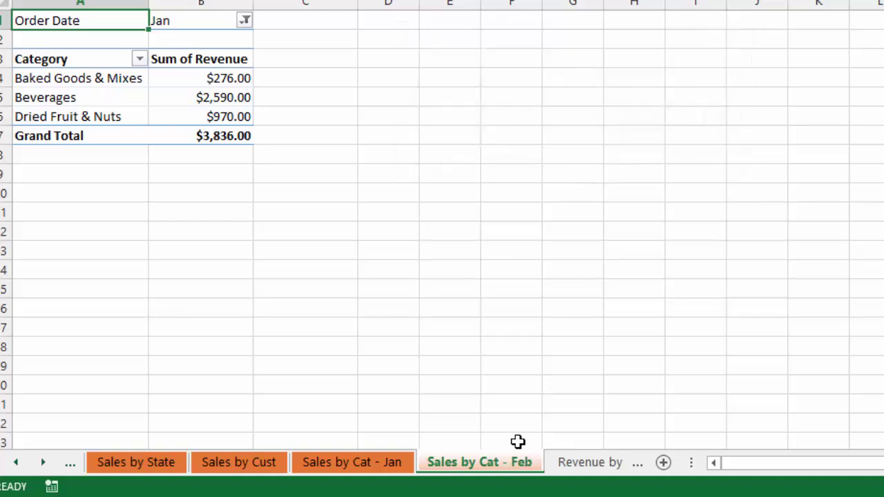
- Return to the TOC sheet and update the table of contents with visible tabs only, gridlines off and no tab colors
{"action": "left_click", "coordinate": [16, 463]}
{"action": "left_click", "coordinate": [23, 463]}
{"action": "left_click", "coordinate": [97, 463]}
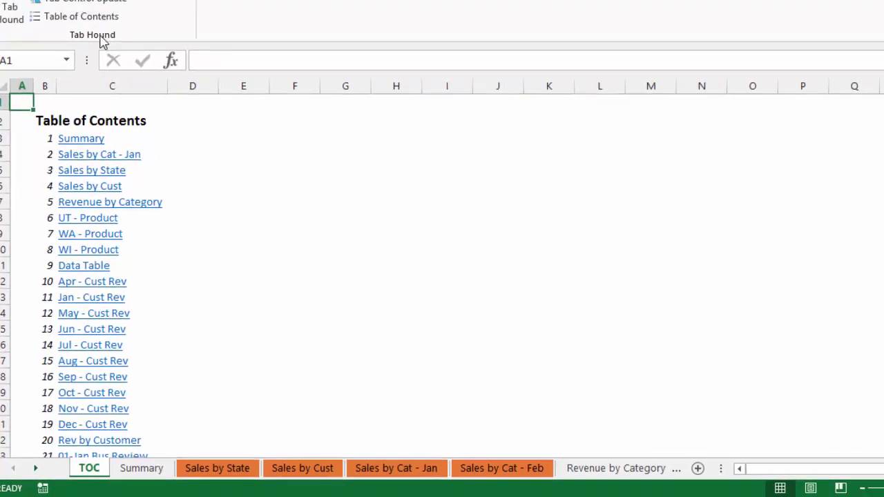
{"action": "left_click", "coordinate": [74, 52]}
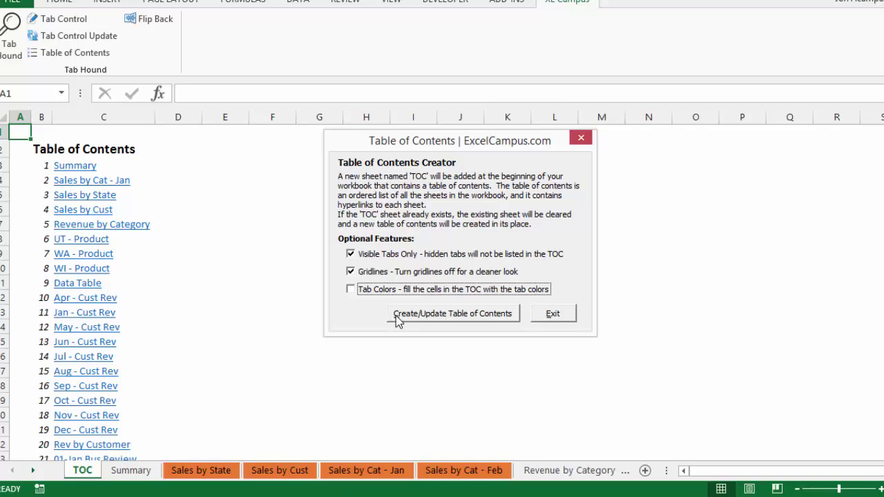
{"action": "left_click", "coordinate": [476, 315]}
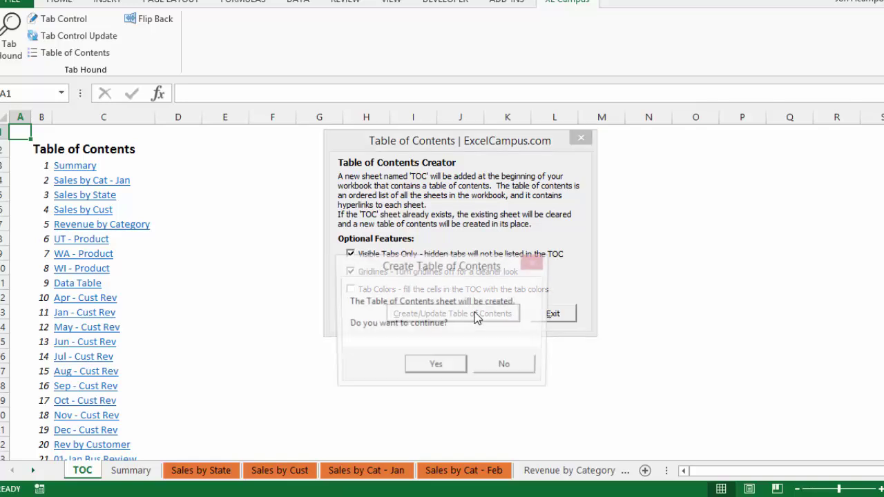
{"action": "left_click", "coordinate": [453, 370]}
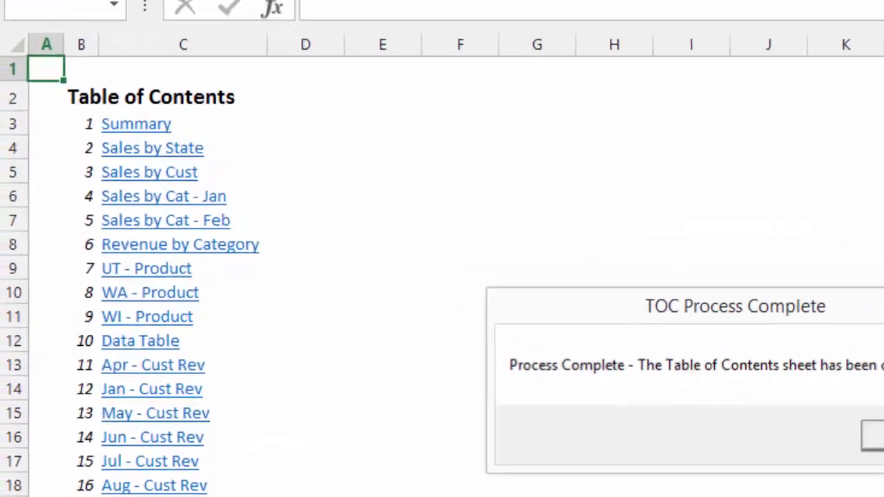
{"action": "left_click", "coordinate": [540, 356]}
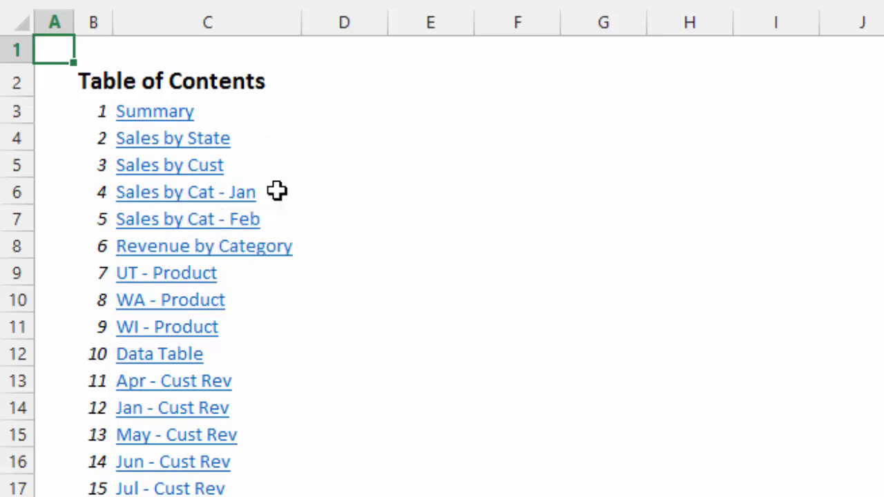
- Follow the link to Sales by Cat - Feb, and recreate the table of contents with visible tabs only, gridlines off and tab colors filled in
{"action": "left_click", "coordinate": [177, 224]}
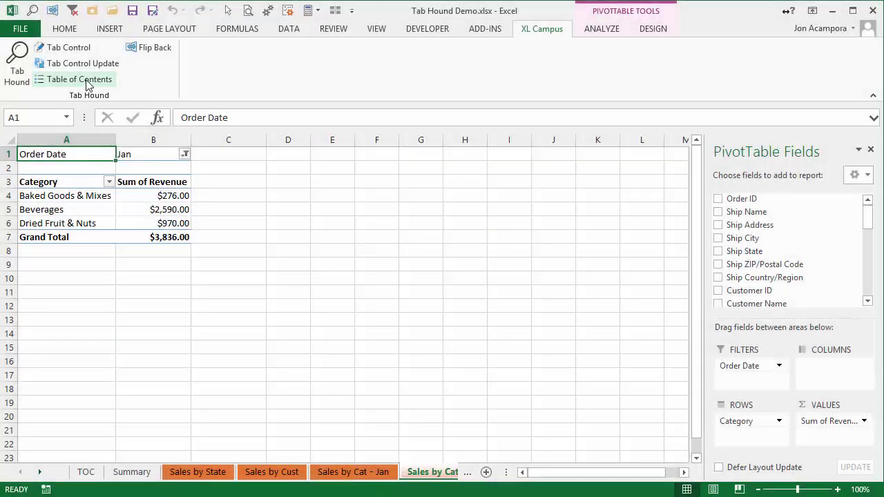
{"action": "left_click", "coordinate": [87, 85]}
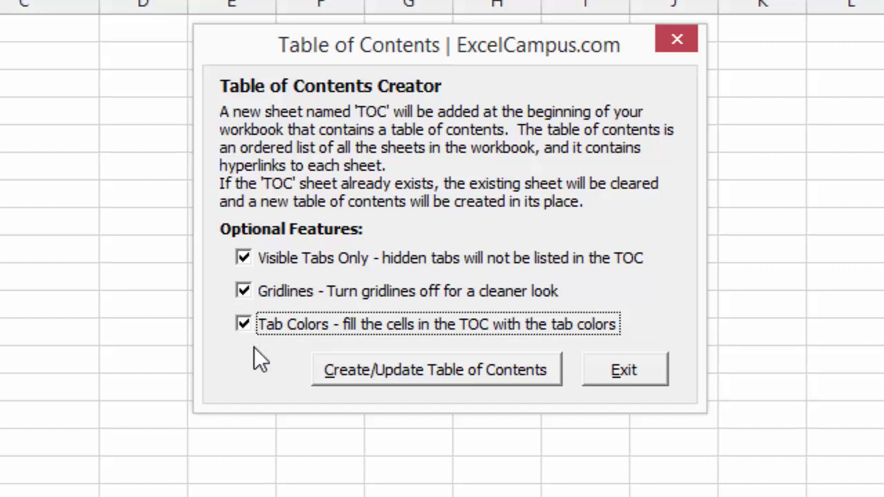
{"action": "left_click", "coordinate": [394, 371]}
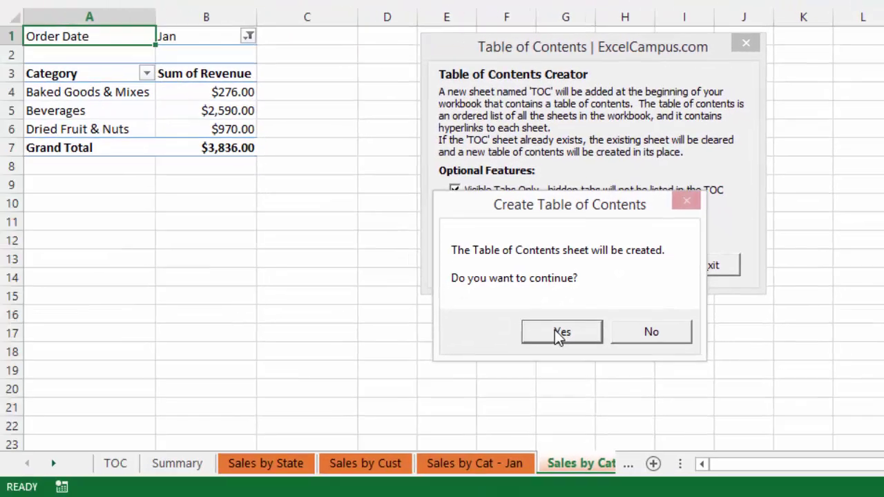
{"action": "left_click", "coordinate": [554, 329]}
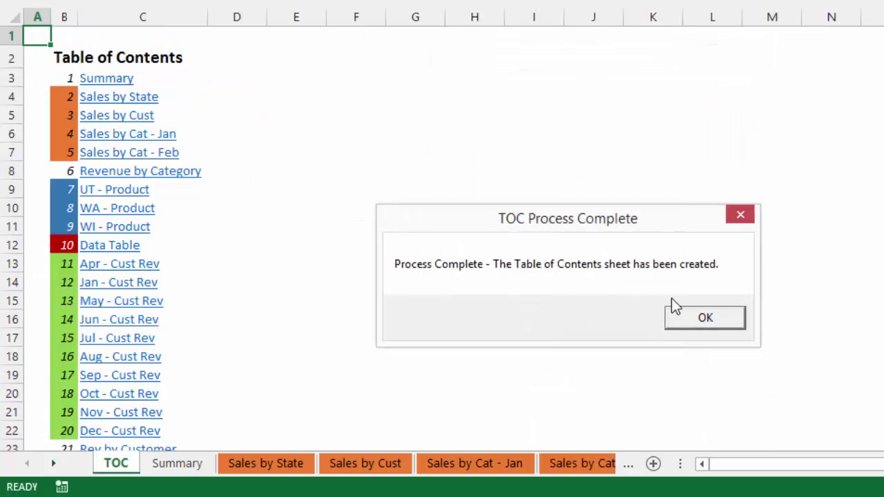
{"action": "left_click", "coordinate": [684, 317]}
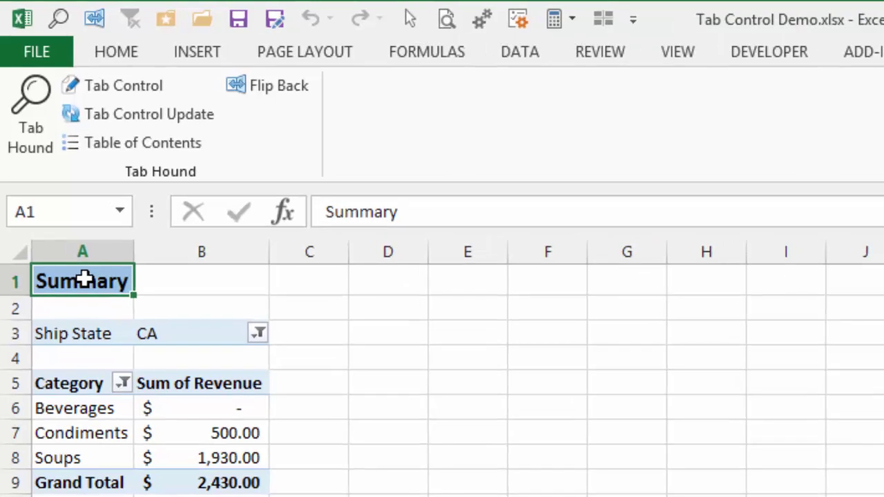
- Create the Tab Control list sheet for the Tab Control Demo.xlsx workbook
{"action": "left_click", "coordinate": [107, 93]}
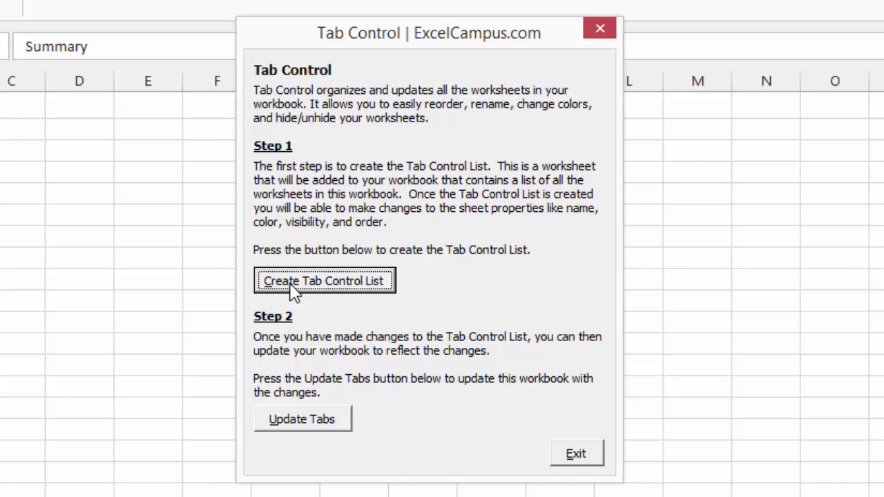
{"action": "left_click", "coordinate": [293, 283]}
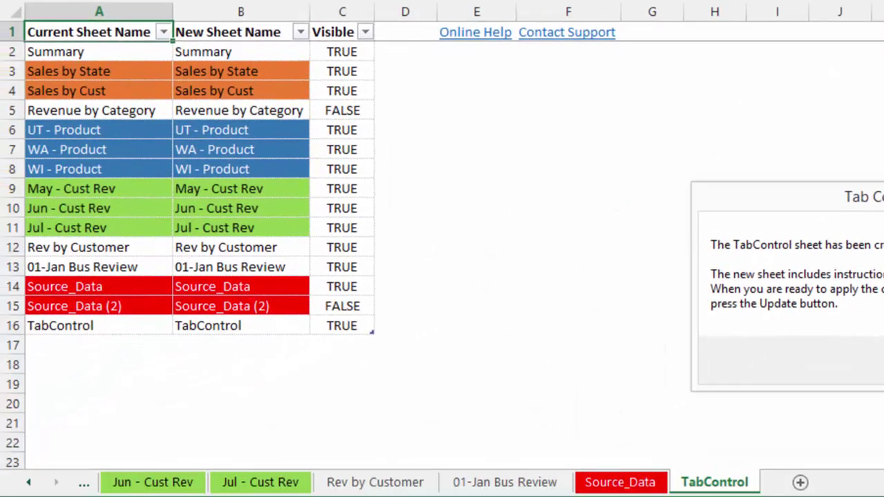
{"action": "key", "text": "Return"}
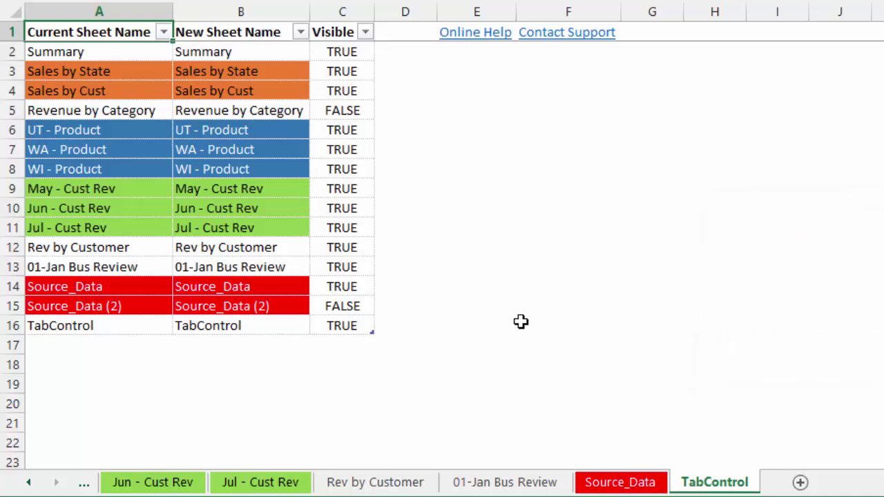
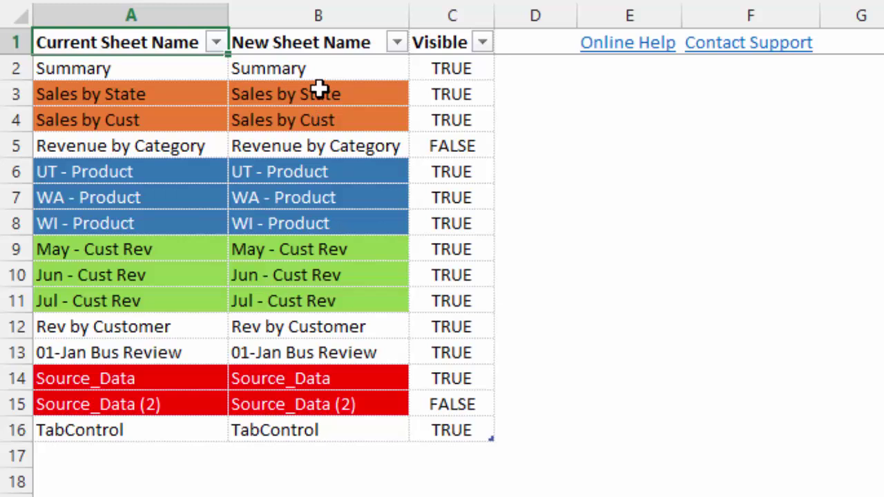
- Fill the Sales by State and Sales by Cust cells in the New Sheet Name column with standard yellow
{"action": "left_click_drag", "start_coordinate": [319, 88], "coordinate": [319, 113]}
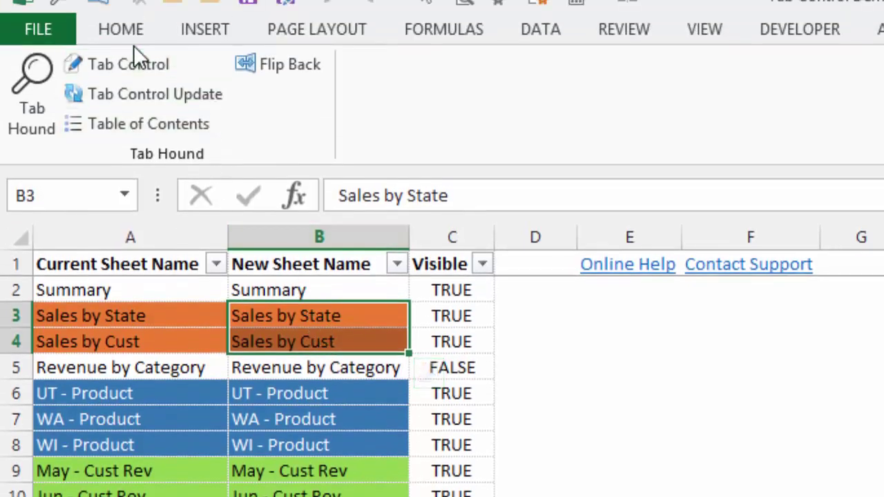
{"action": "left_click", "coordinate": [124, 31]}
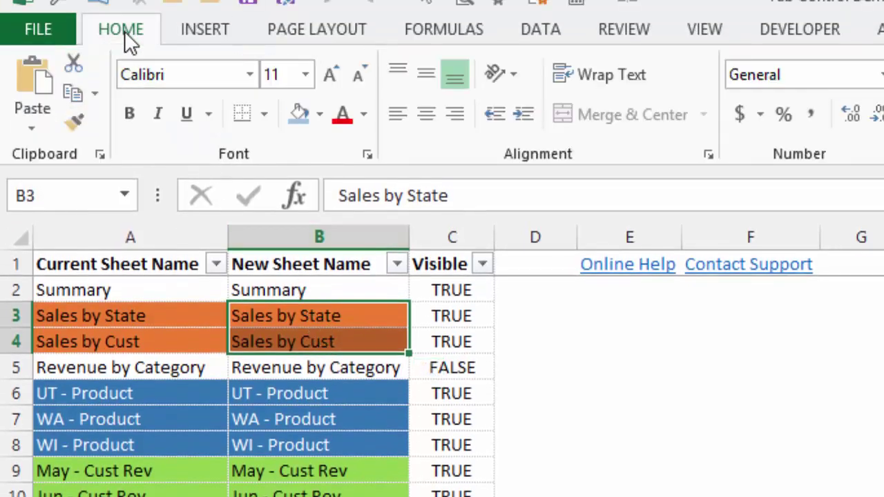
{"action": "left_click", "coordinate": [320, 116]}
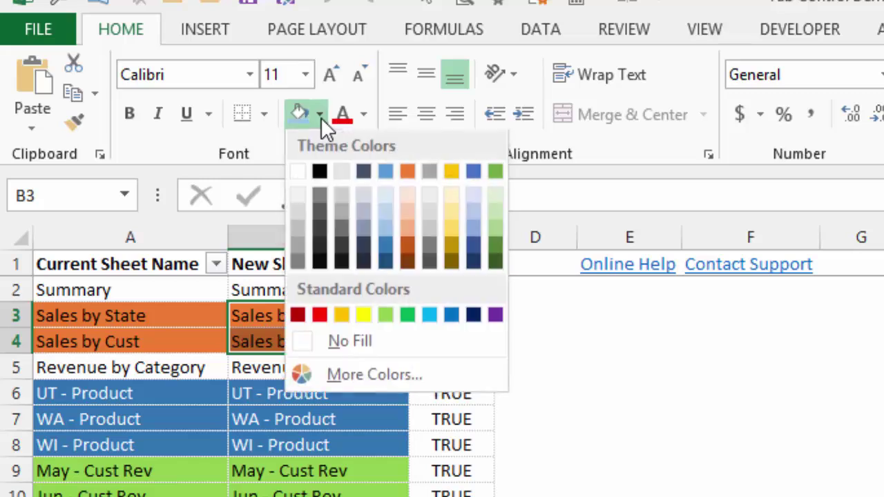
{"action": "left_click", "coordinate": [364, 314]}
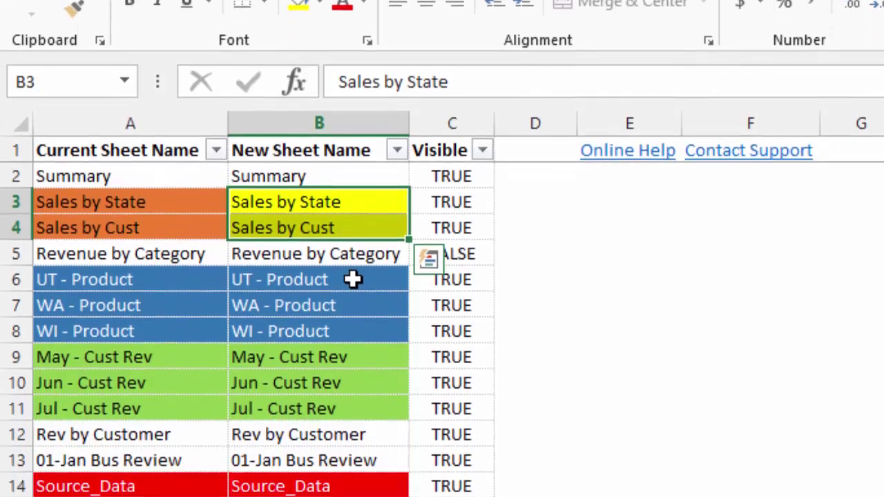
- Replace Product with Product Sales in the new sheet names of the UT, WA and WI sheets
{"action": "left_click_drag", "start_coordinate": [352, 279], "coordinate": [345, 335]}
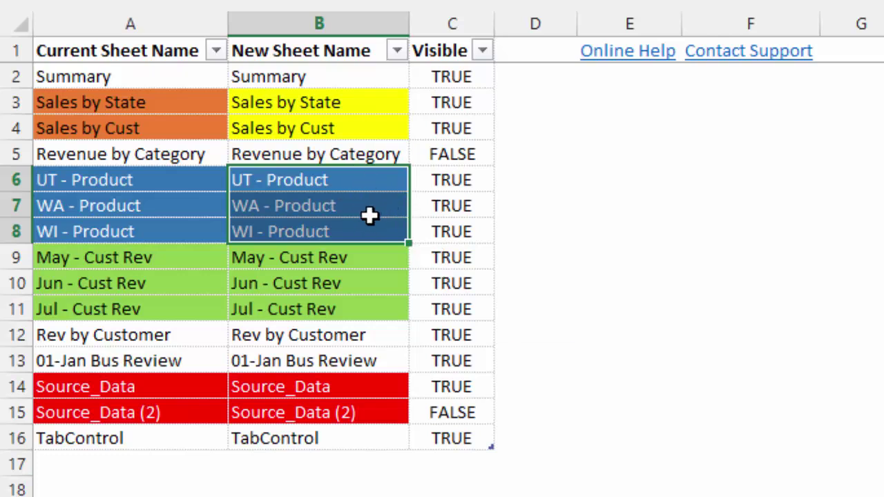
{"action": "key", "text": "ctrl+h"}
{"action": "left_click_drag", "start_coordinate": [344, 379], "coordinate": [573, 288]}
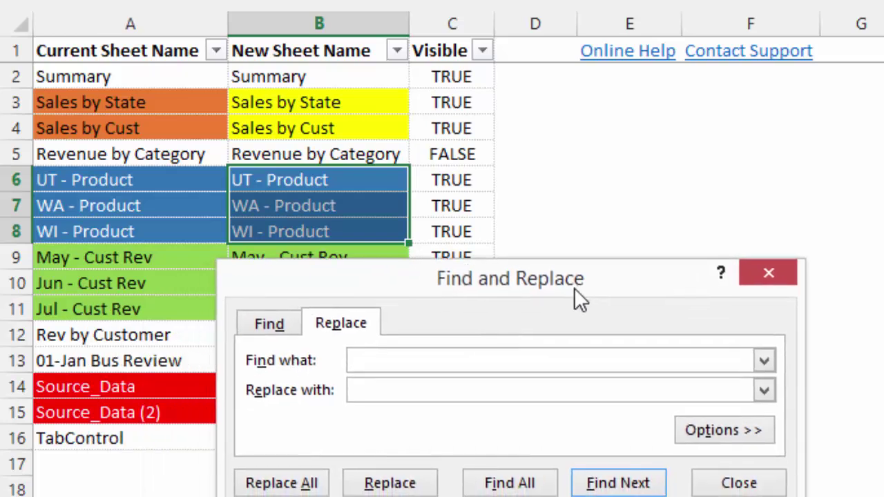
{"action": "type", "text": "Product"}
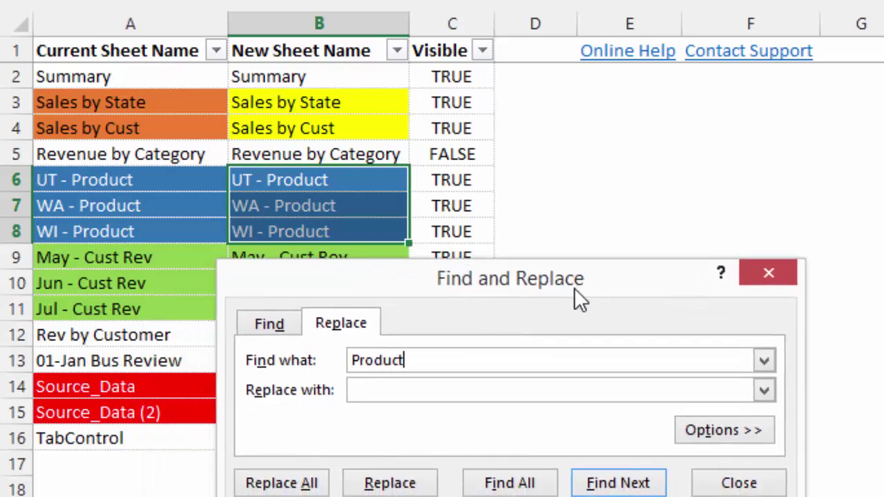
{"action": "key", "text": "Tab"}
{"action": "type", "text": "Produc"}
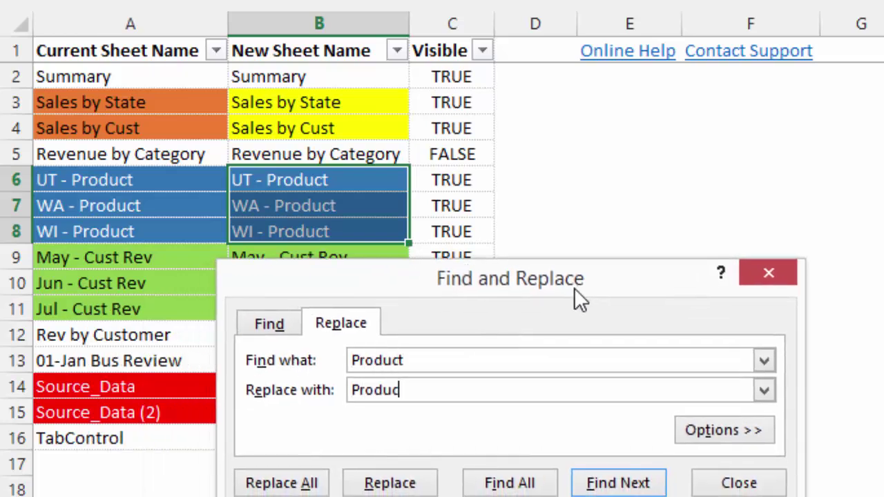
{"action": "type", "text": "t Sales"}
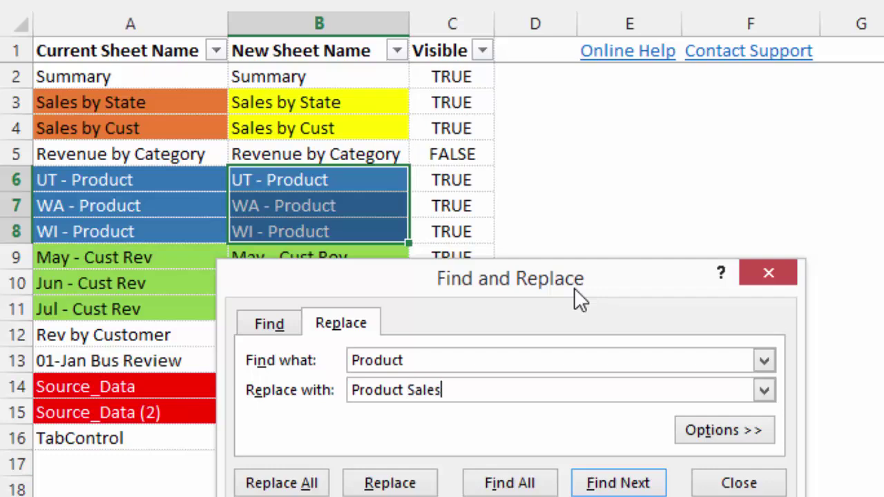
{"action": "key", "text": "alt+a"}
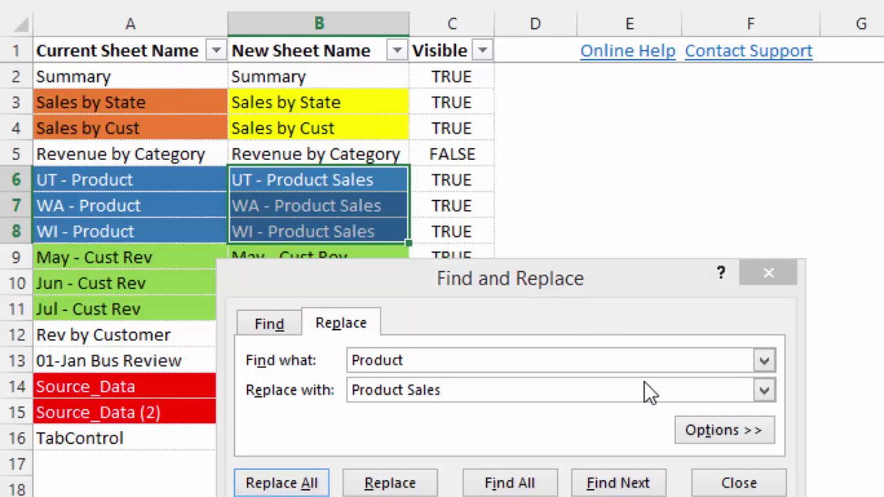
{"action": "left_click", "coordinate": [738, 483]}
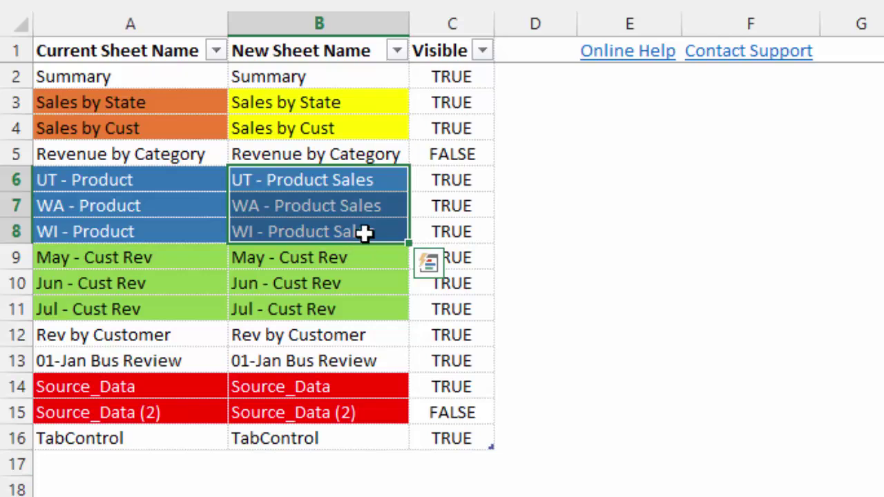
- Sort the New Sheet Name column A to Z, and bring the yellow cells to the top by cell color
{"action": "left_click", "coordinate": [398, 50]}
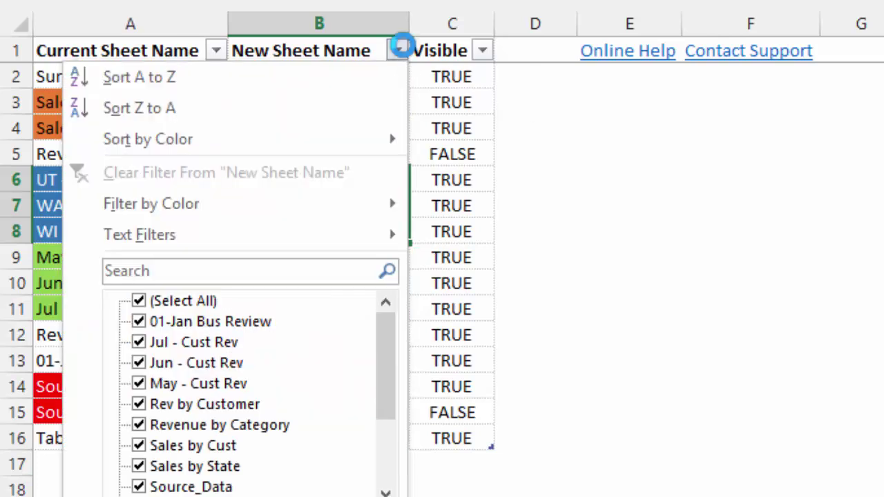
{"action": "left_click", "coordinate": [165, 80]}
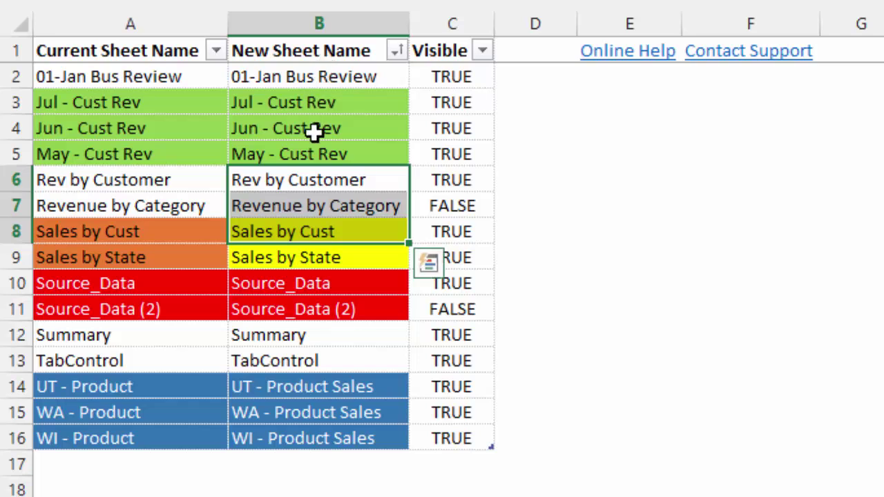
{"action": "left_click", "coordinate": [396, 50]}
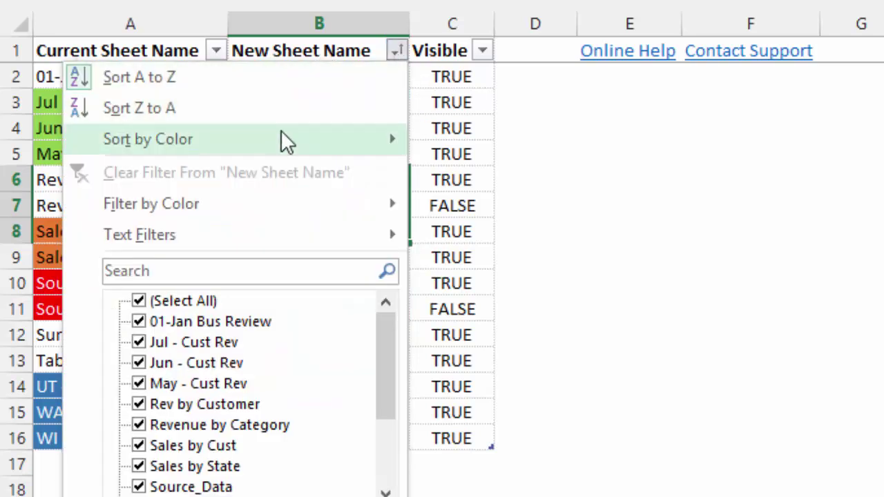
{"action": "mouse_move", "coordinate": [286, 142]}
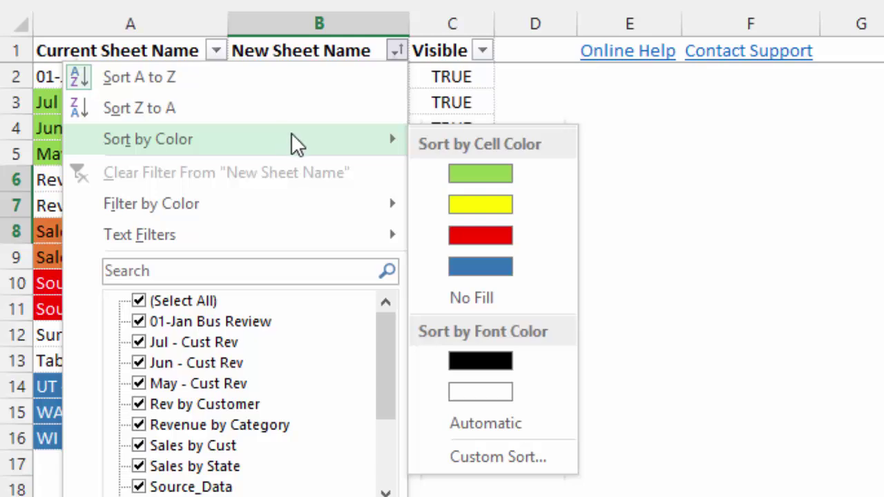
{"action": "left_click", "coordinate": [482, 210]}
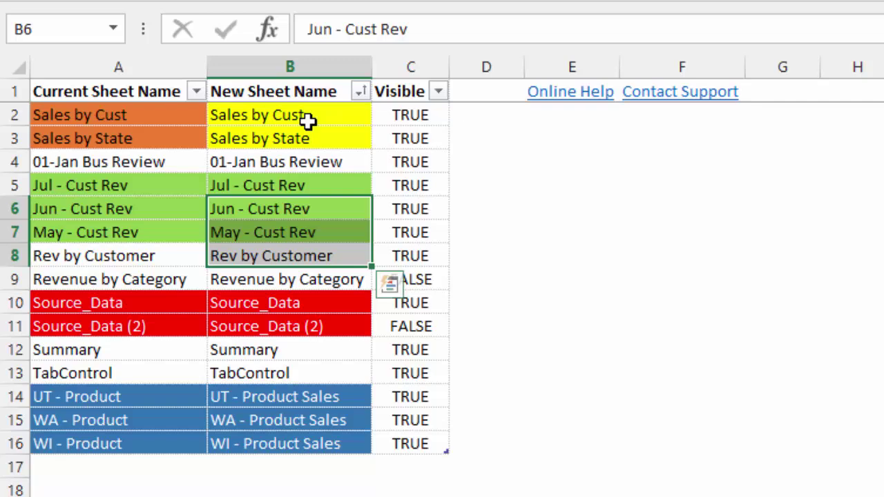
- Update the workbook's sheets from the Tab Control list and look through the reordered, recolored and renamed tabs
{"action": "left_click", "coordinate": [342, 77]}
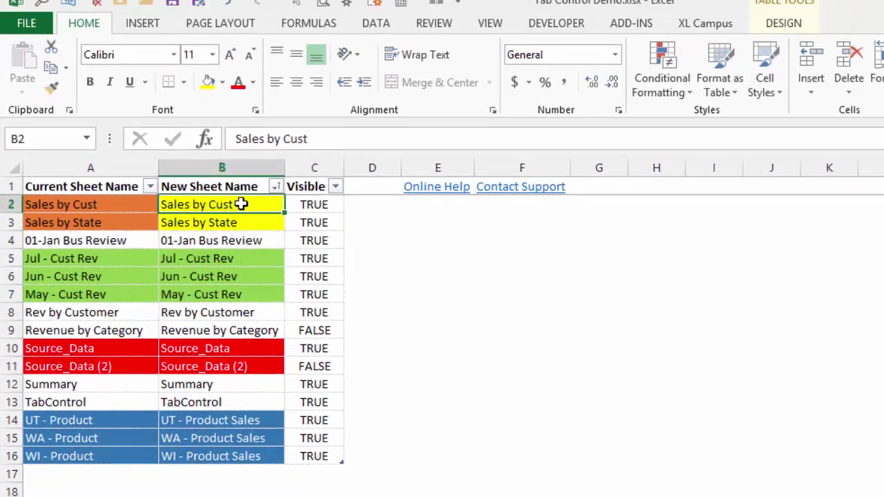
{"action": "left_click", "coordinate": [701, 28]}
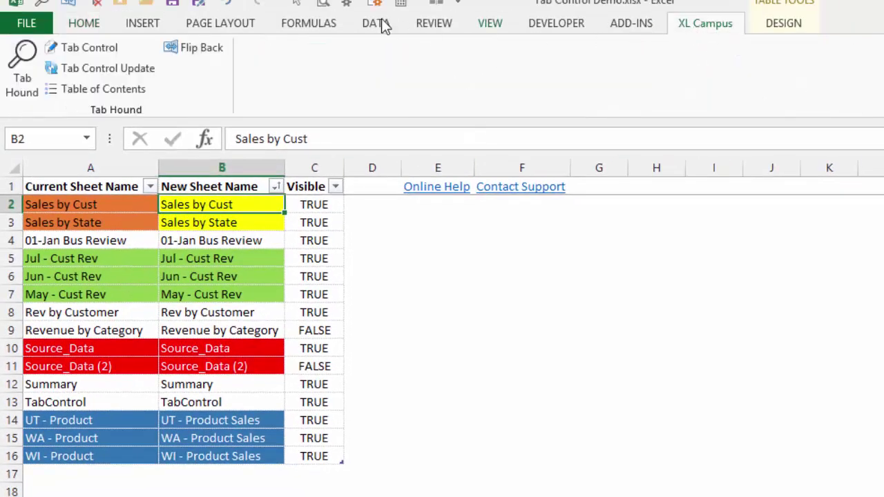
{"action": "left_click", "coordinate": [127, 67]}
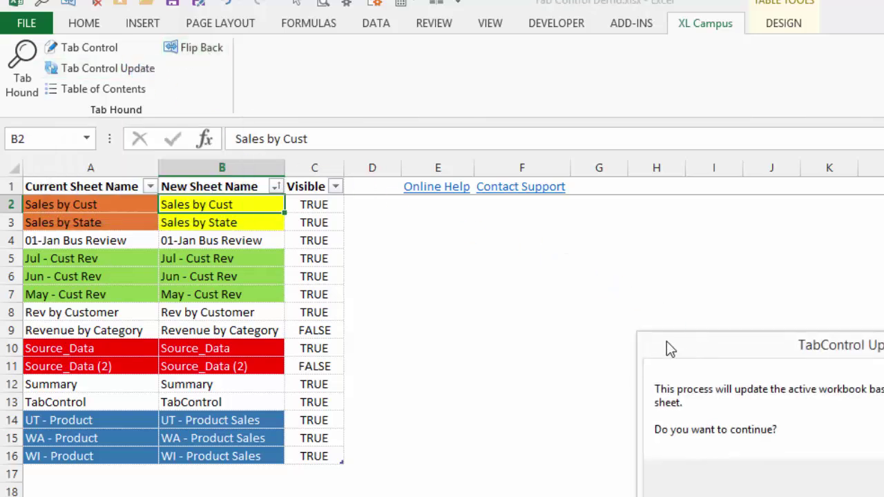
{"action": "left_click_drag", "start_coordinate": [667, 344], "coordinate": [425, 280]}
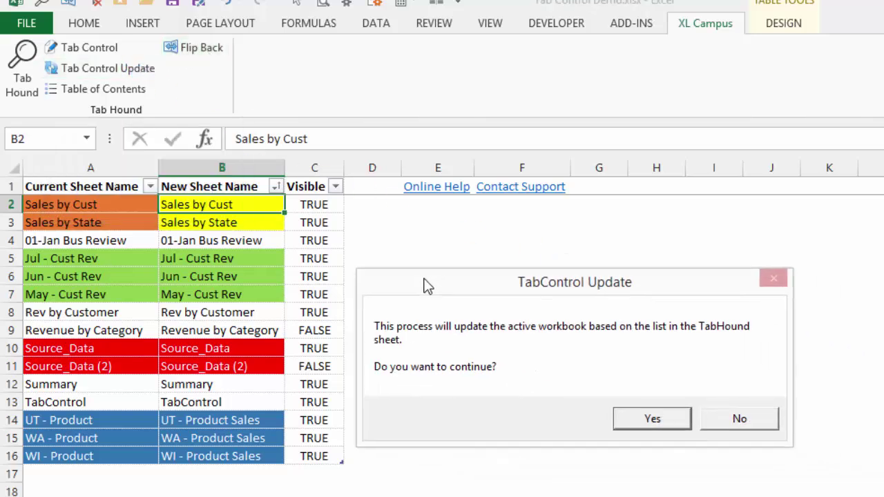
{"action": "left_click", "coordinate": [637, 420]}
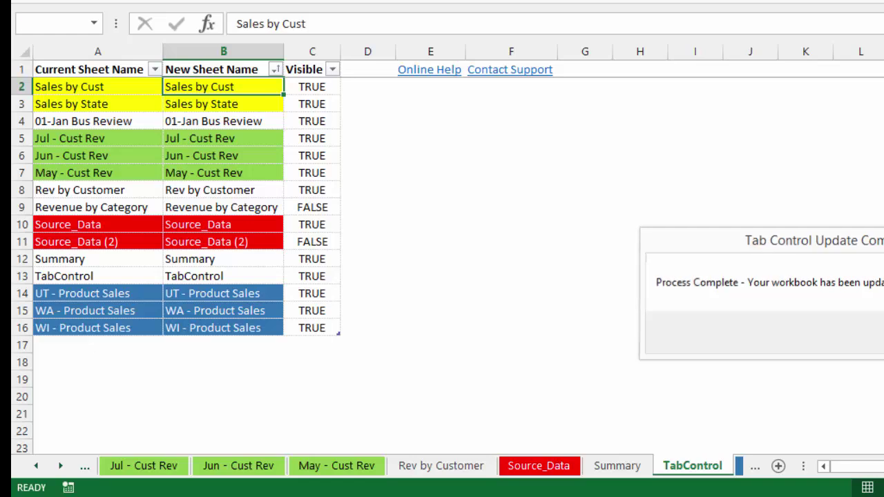
{"action": "left_click", "coordinate": [866, 333]}
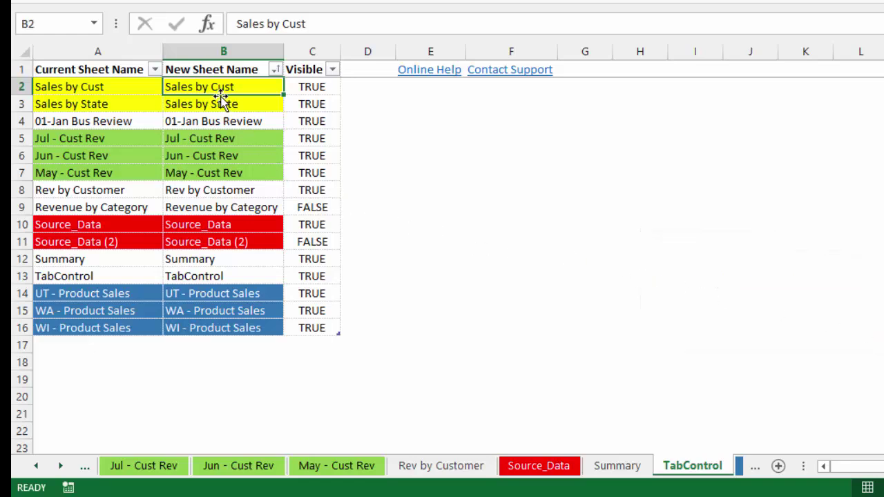
{"action": "left_click", "coordinate": [41, 467], "text": "ctrl"}
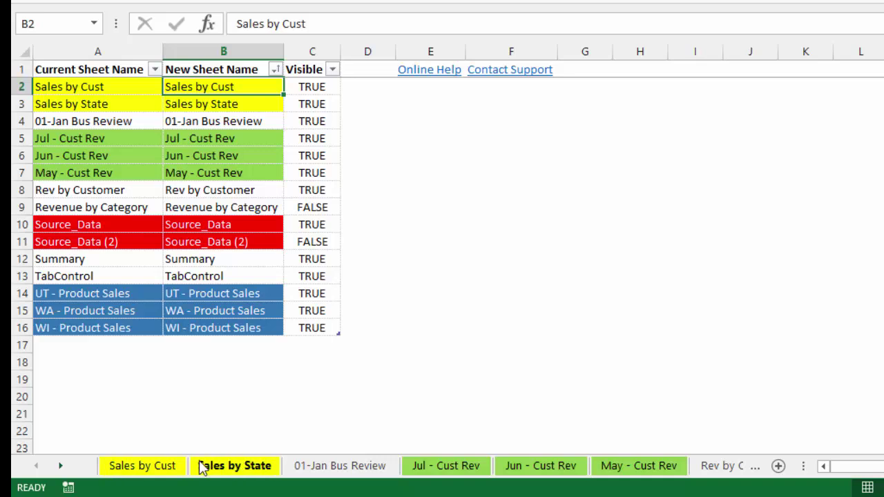
{"action": "left_click", "coordinate": [61, 466]}
{"action": "left_click", "coordinate": [61, 466]}
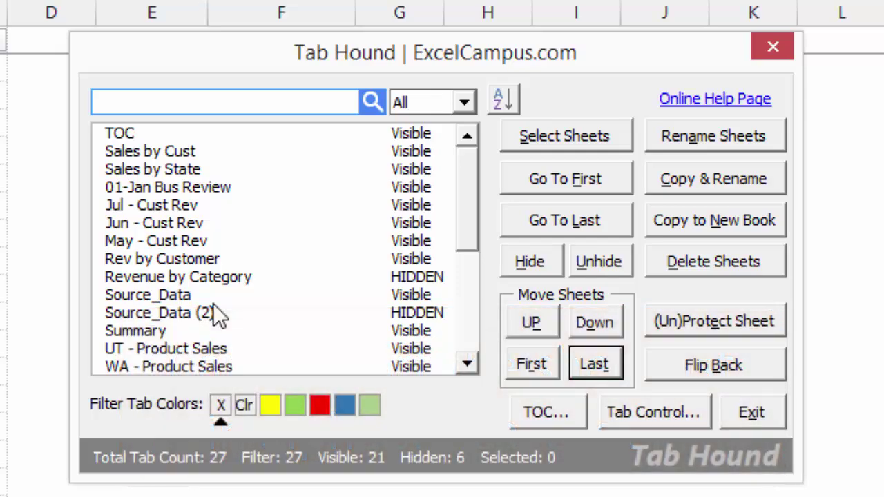
- Sort the Tab Hound sheet list alphabetically and filter it by the search text j
{"action": "left_click", "coordinate": [509, 103]}
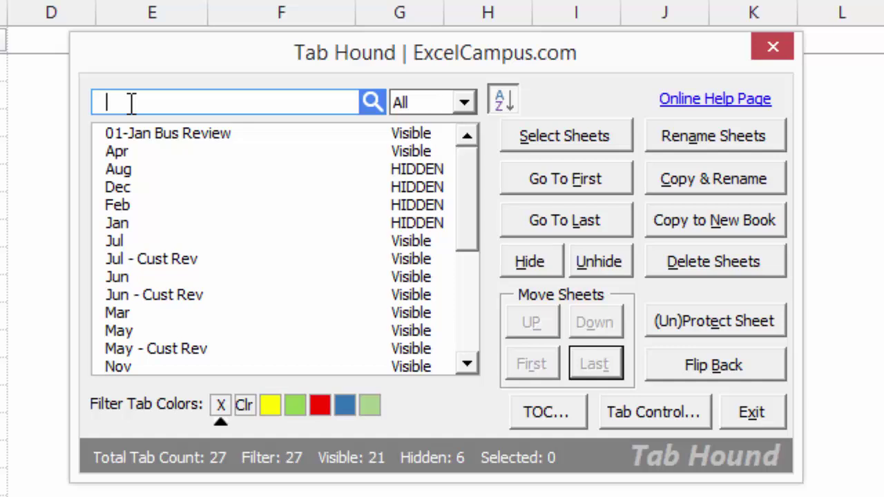
{"action": "type", "text": "j"}
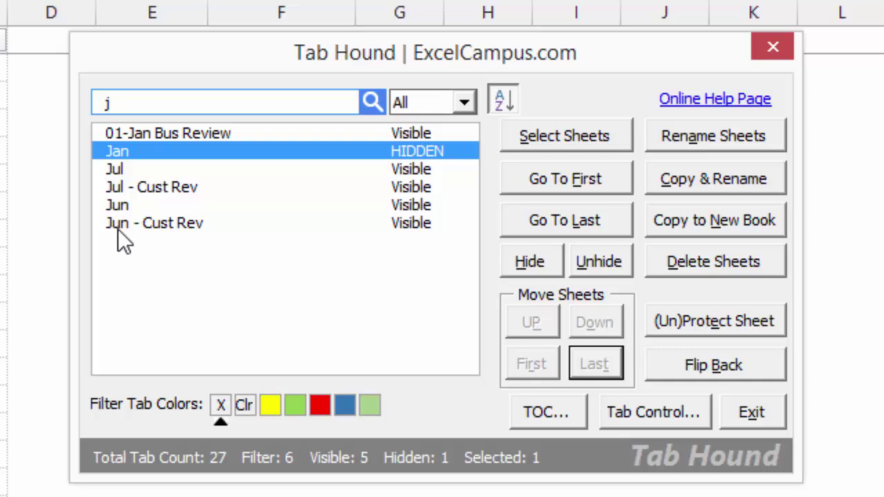
- Clear the sheet search, filter the list to hidden sheets, and switch its alphabetical sort off and back on
{"action": "key", "text": "BackSpace"}
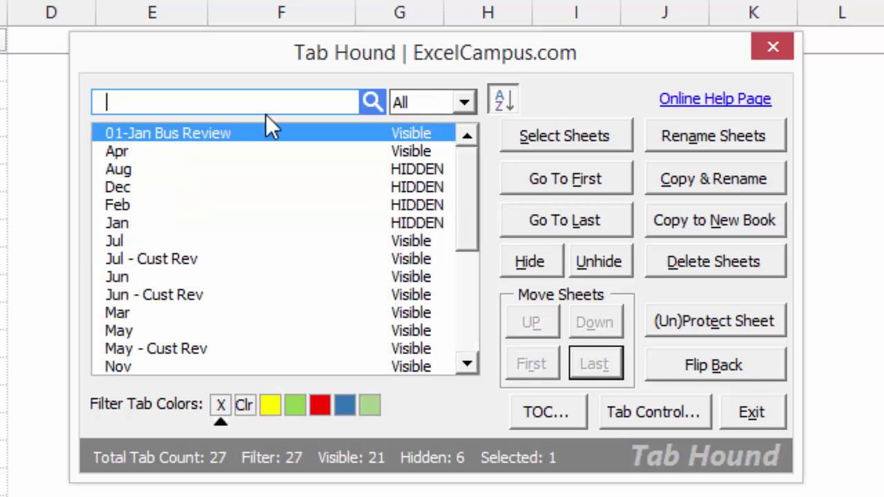
{"action": "left_click", "coordinate": [465, 102]}
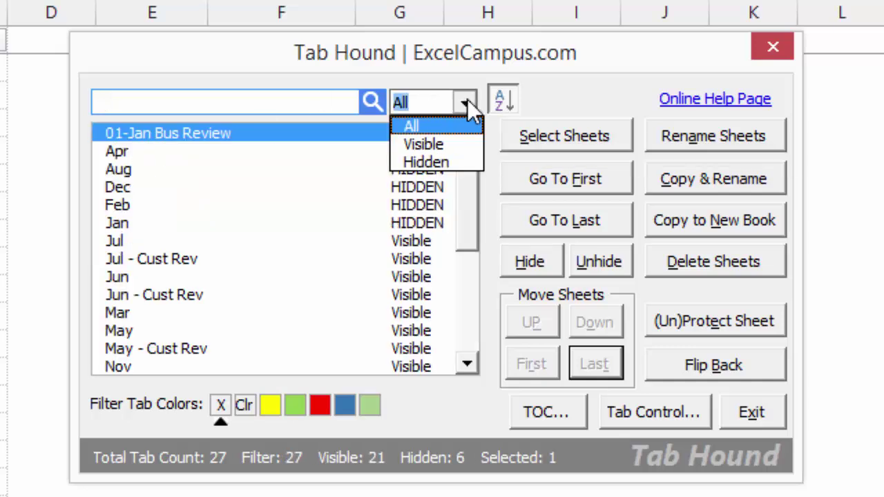
{"action": "left_click", "coordinate": [432, 160]}
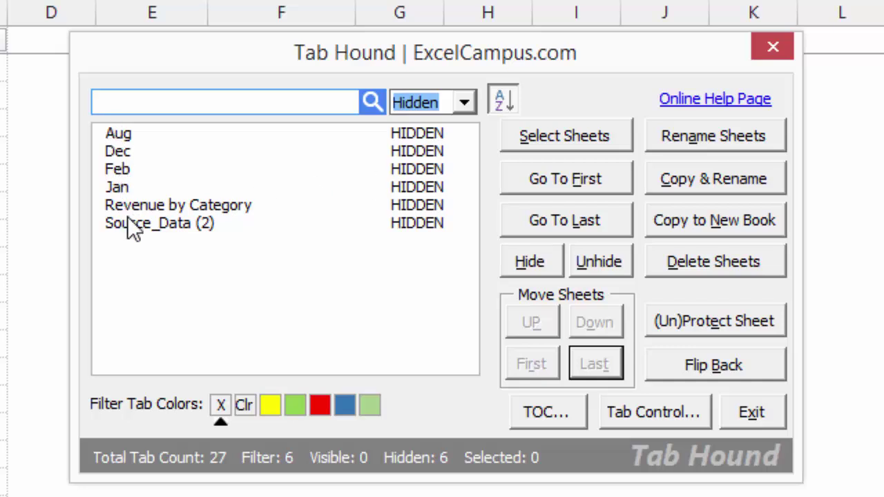
{"action": "left_click", "coordinate": [509, 102]}
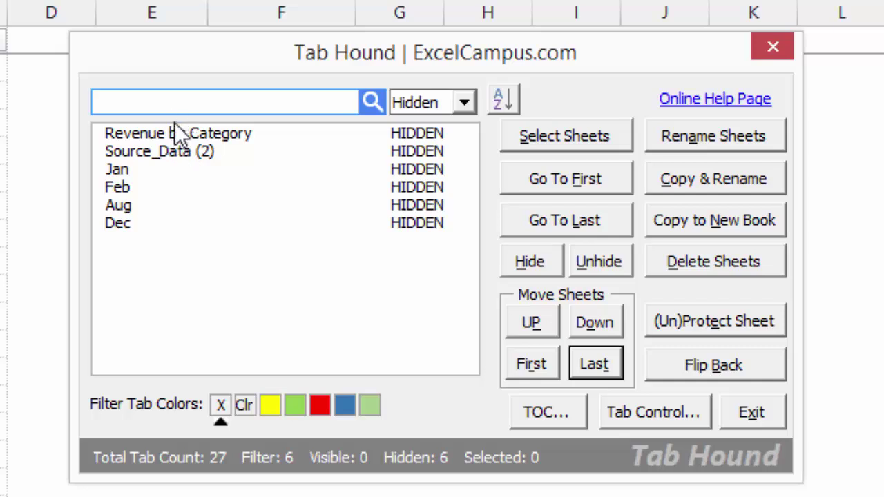
{"action": "left_click", "coordinate": [502, 101]}
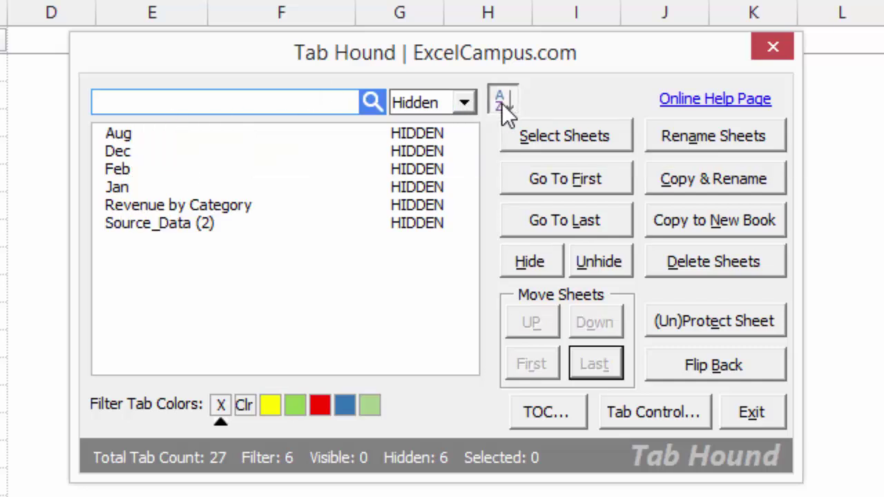
- List all sheets again filtered by the light green tab color, turn off alphabetical sorting, and close Tab Hound
{"action": "left_click", "coordinate": [462, 104]}
{"action": "left_click", "coordinate": [413, 120]}
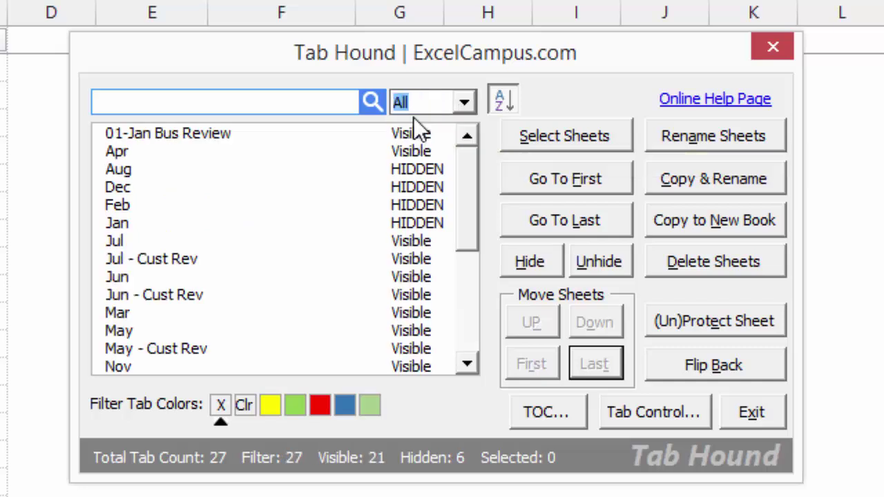
{"action": "left_click", "coordinate": [370, 406]}
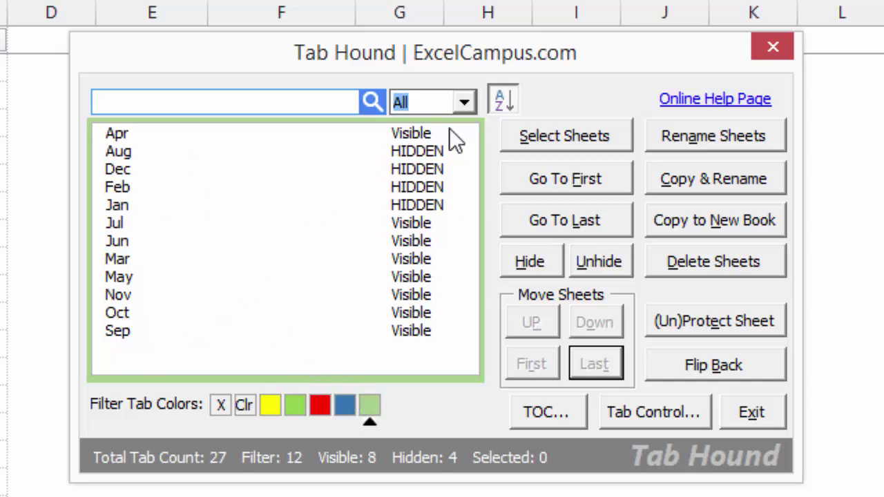
{"action": "left_click", "coordinate": [504, 102]}
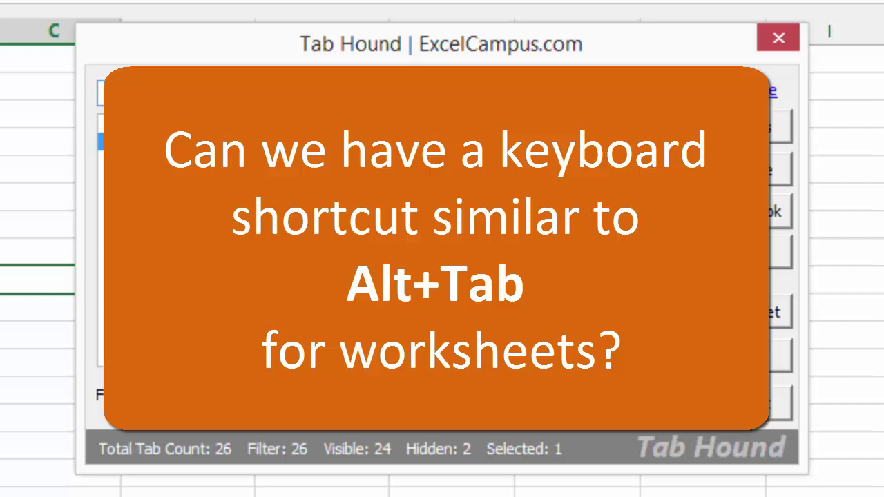
{"action": "left_click", "coordinate": [779, 40]}
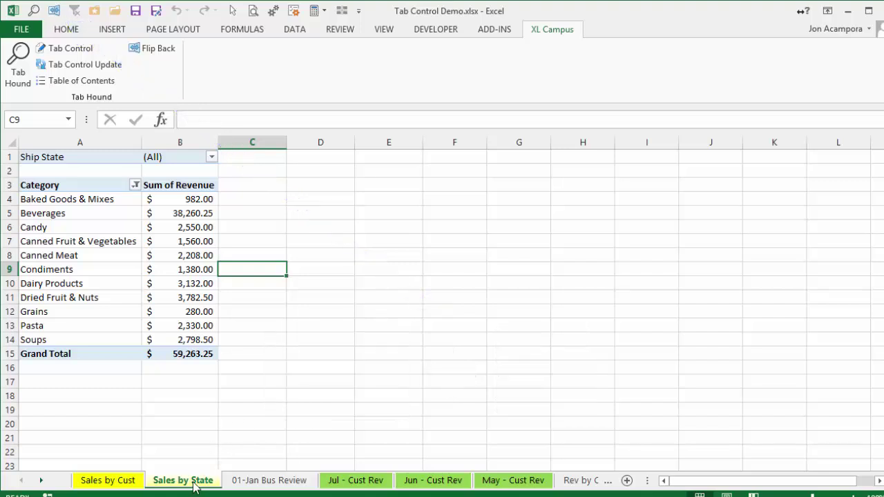
- Go to the Jun - Cust Rev sheet and flip back and forth repeatedly between it and Sales by State
{"action": "left_click", "coordinate": [428, 480]}
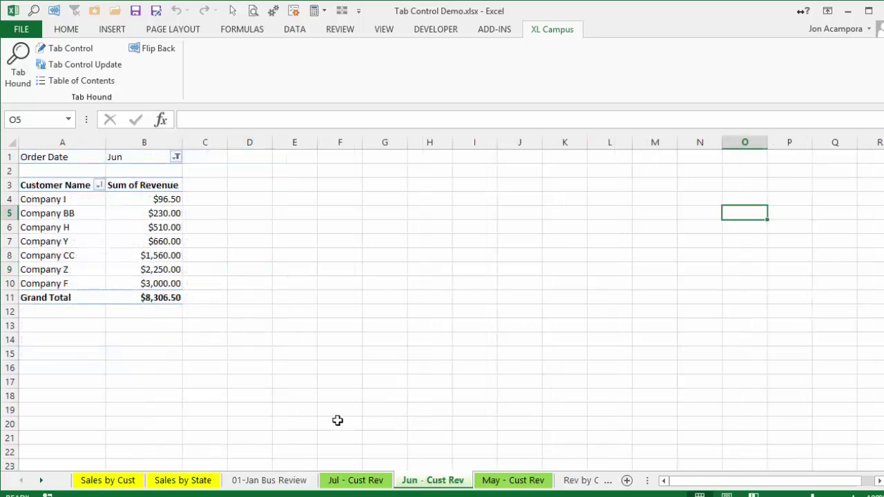
{"action": "key", "text": "alt+2"}
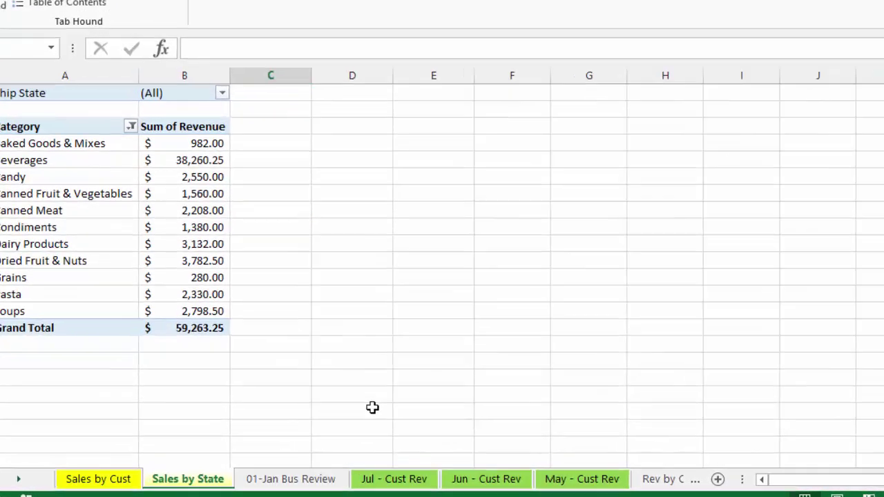
{"action": "key", "text": "alt+2"}
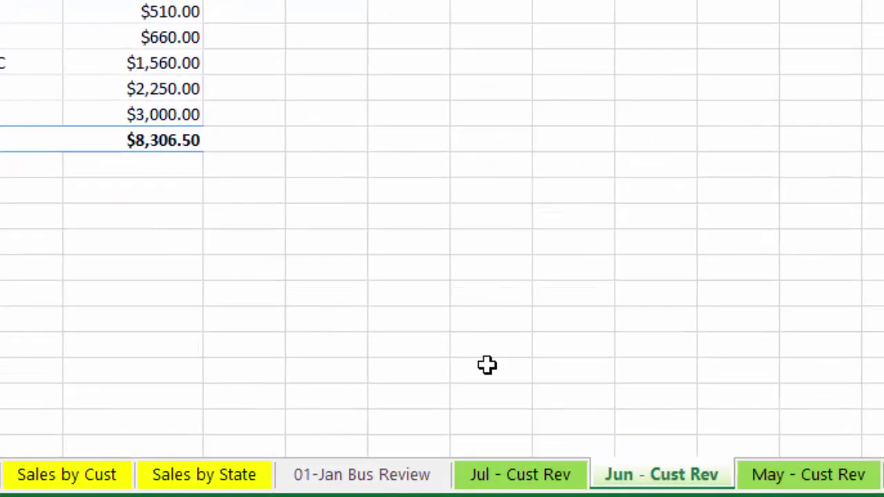
{"action": "key", "text": "alt+2"}
{"action": "key", "text": "alt+2"}
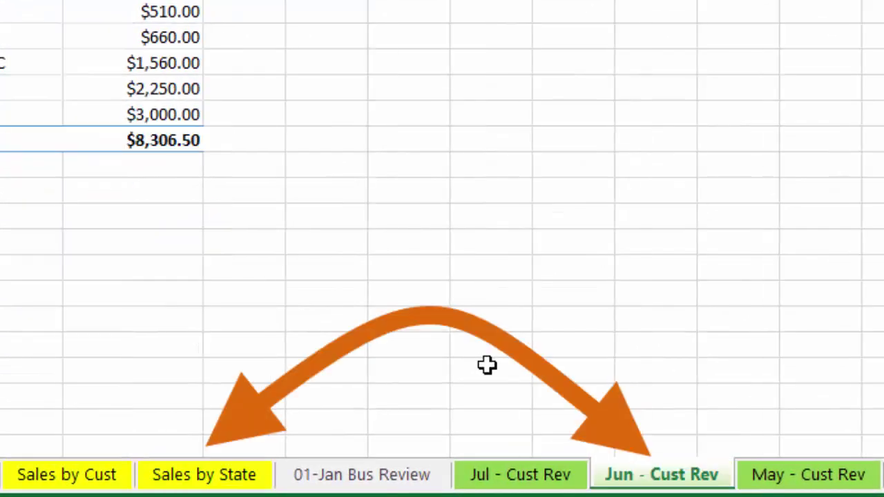
{"action": "key", "text": "alt+2"}
{"action": "key", "text": "alt+2"}
{"action": "key", "text": "alt+2"}
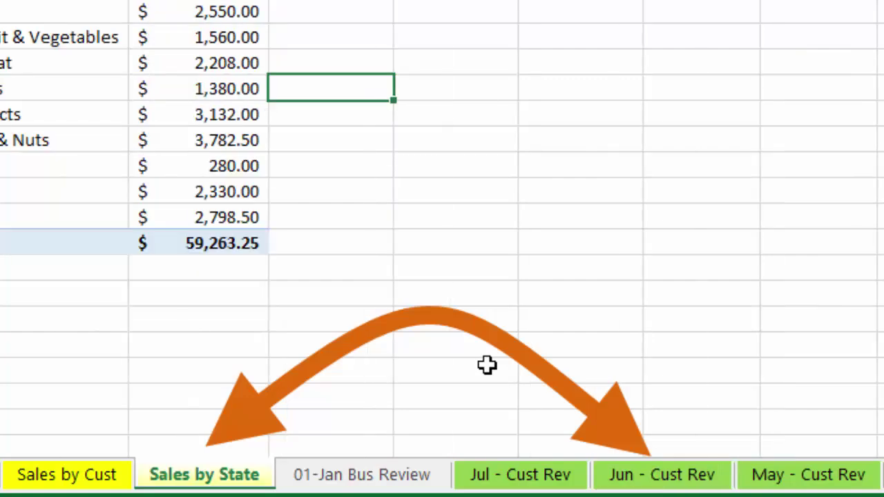